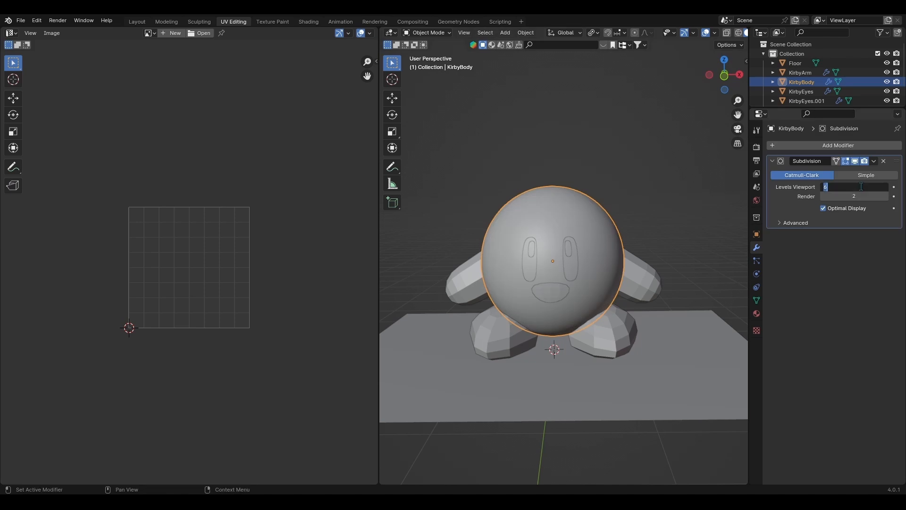
left_click(668, 152)
middle_click_drag(668, 152, 622, 199)
left_click(600, 208)
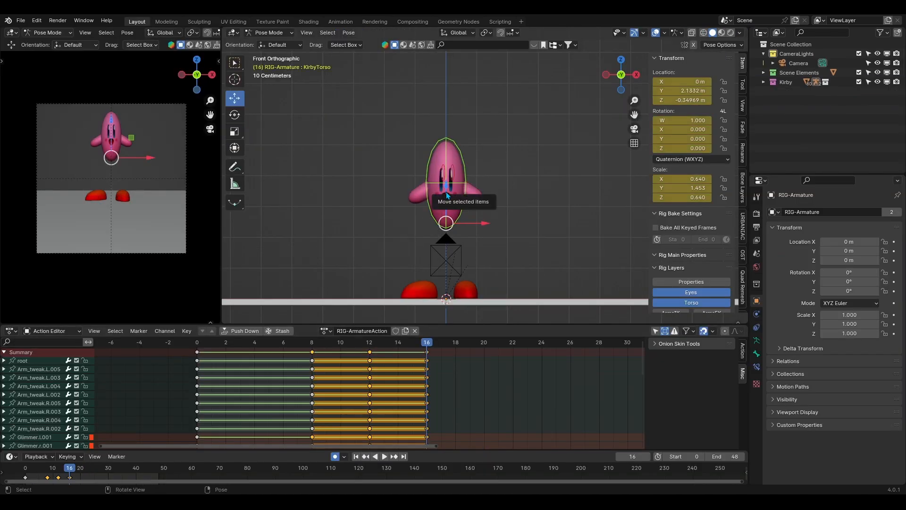
Raise Kirby's torso control along Z at frame 20 and save the file.
scroll(446, 236, "down", 4, "alt")
left_click_drag(446, 195, 452, 154)
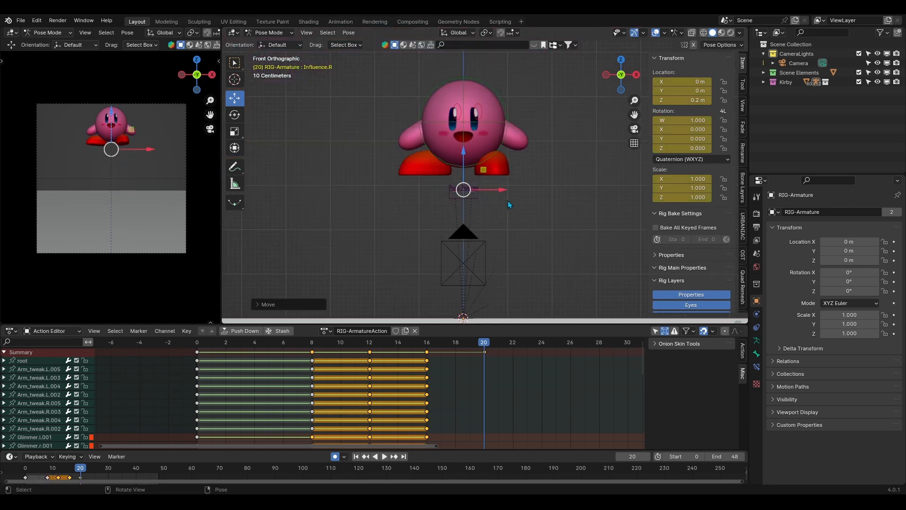
key("ctrl+s")
Show the ArmsFK rig layer, hide the Torso layer, and rotate Kirby's arms downward about 20 degrees at frame 20.
middle_click_drag(524, 218, 522, 240, "shift")
left_click(710, 262)
left_click(706, 251)
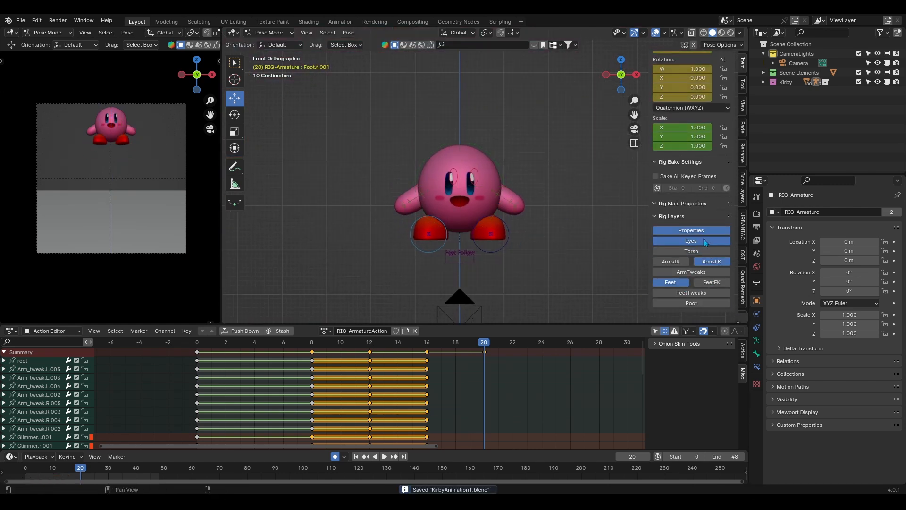
left_click_drag(517, 213, 514, 160)
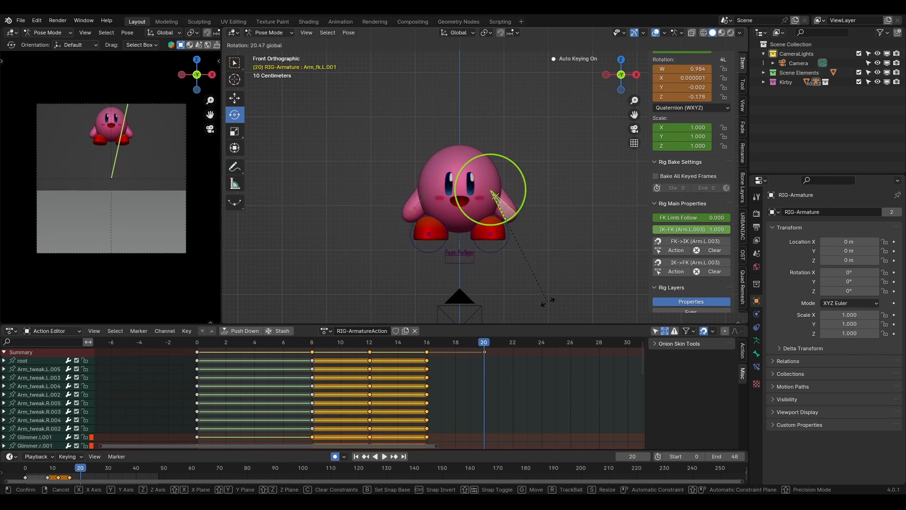
Using local orientation, tilt Kirby's feet downward and move the foot controls about 0.57 m along their local Y axis.
left_click(504, 245)
key("comma")
middle_click_drag(596, 254, 472, 255)
left_click_drag(477, 226, 553, 263)
key("KP_1")
key("shift+space")
key("g")
left_click_drag(498, 259, 489, 235)
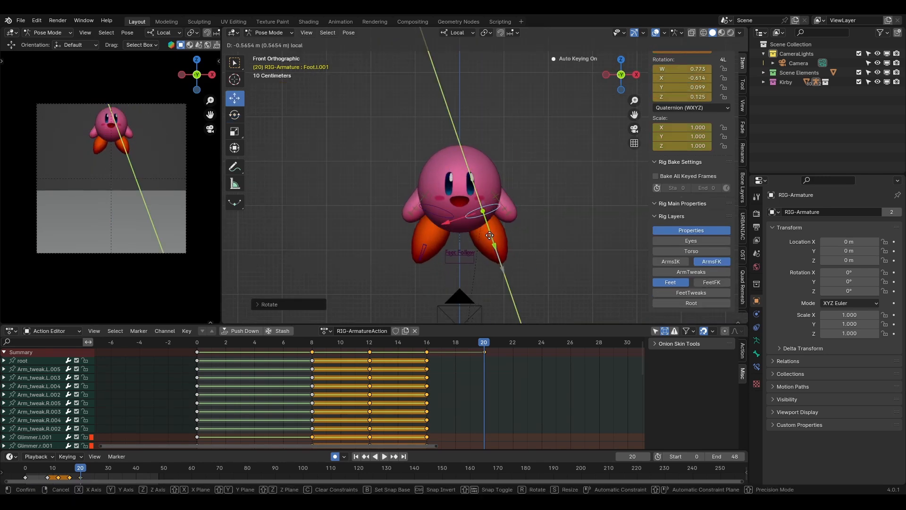
Clear the location of both eye controls at frame 20.
left_click(474, 177)
left_click(454, 177, "shift")
key("alt+g")
scroll(485, 179, "down", 1)
left_click(230, 350)
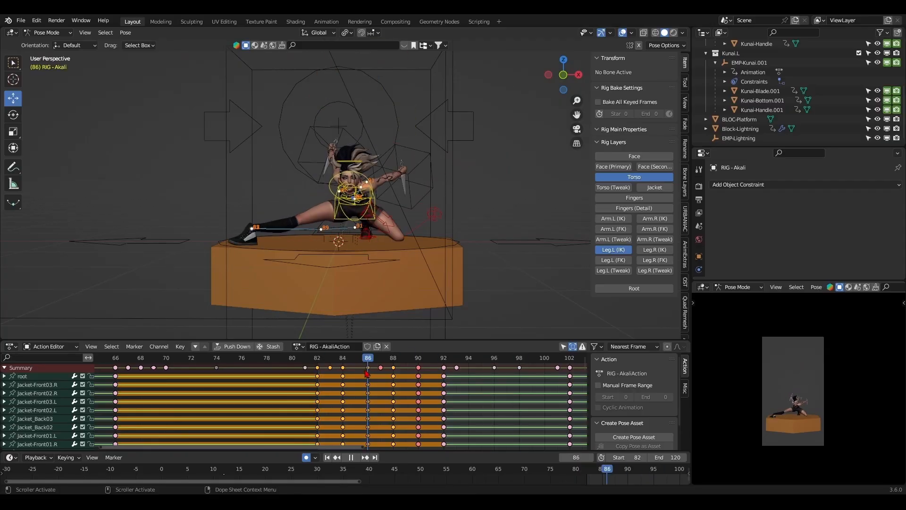
Nudge Akali's torso control about 0.0005 m along X at frame 86 and play back the motion.
key("alt+a")
left_click(373, 217)
scroll(373, 217, "up", 10)
left_click_drag(409, 241, 410, 241)
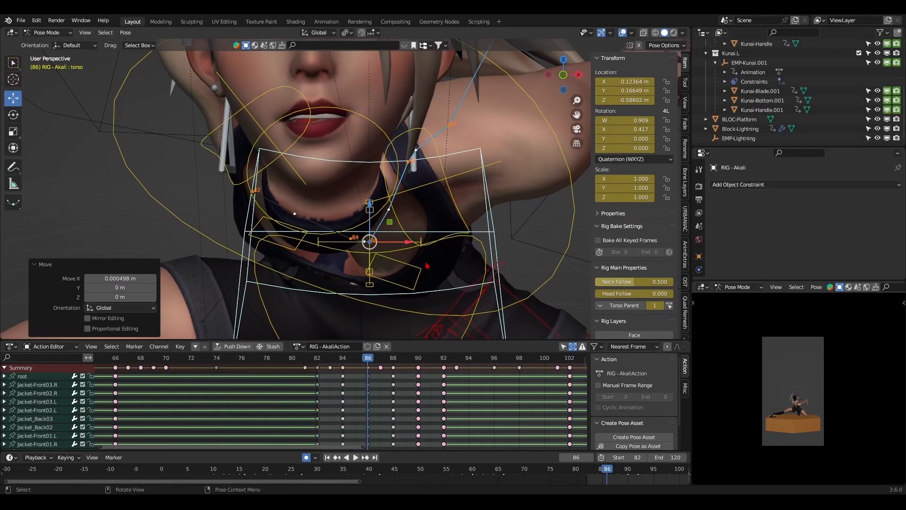
scroll(426, 266, "down", 10)
key("space")
scroll(514, 382, "down", 3)
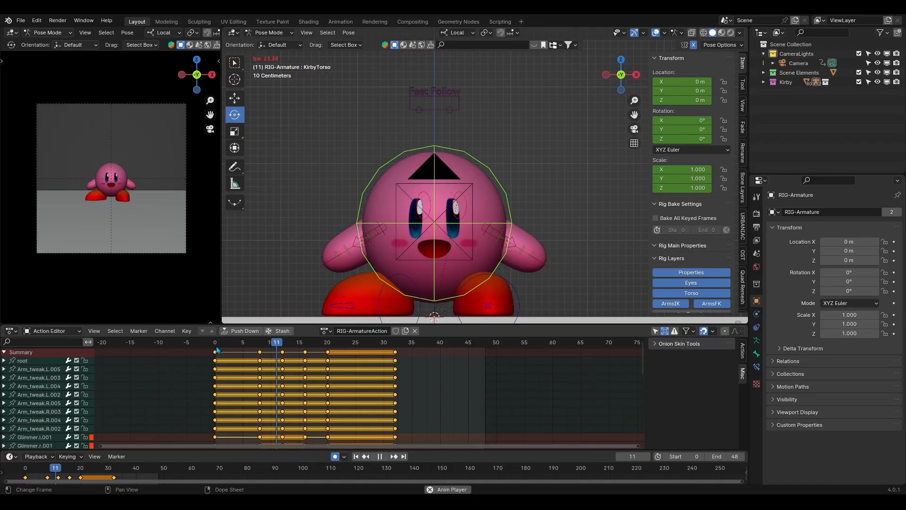
Replay the Kirby animation from its first frames to review the jump.
left_click(217, 349)
scroll(220, 347, "down", 1)
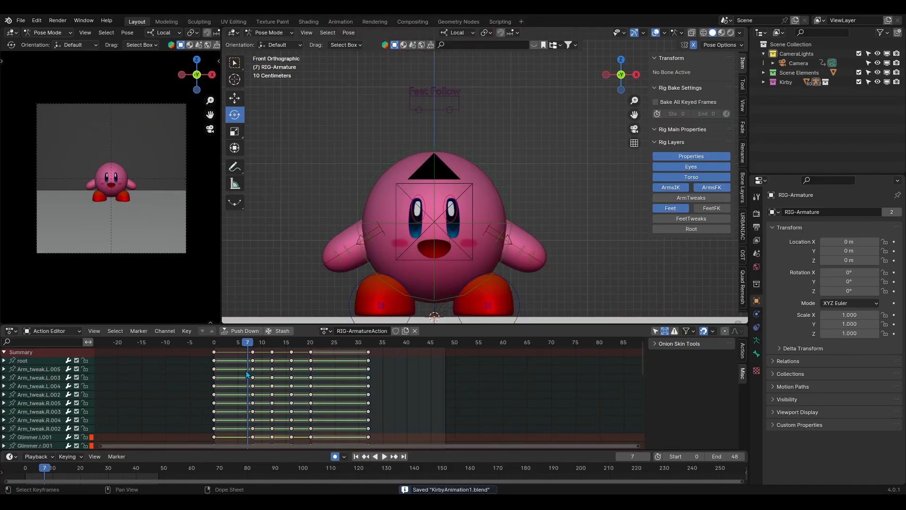
key("space")
Raise the camera along Z at frame 20, and go back to frame 5.
left_click_drag(220, 344, 310, 344)
left_click(434, 260)
middle_click_drag(434, 203, 419, 246, "shift")
scroll(419, 247, "down", 3)
left_click_drag(442, 241, 446, 107)
left_click(238, 342)
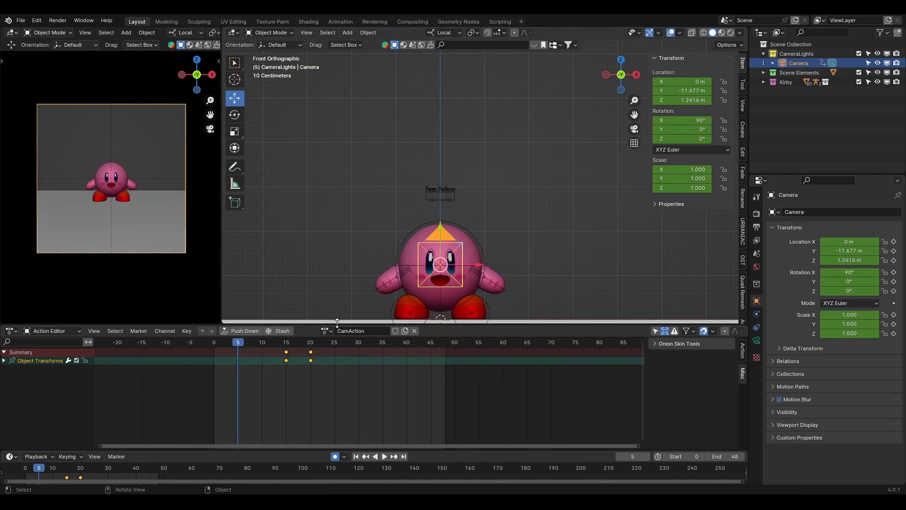
Return to the start of the animation, save the file, and play back Kirby's jump with the camera movement.
left_click_drag(337, 342, 219, 348)
key("ctrl+s")
left_click(458, 176)
key("space")
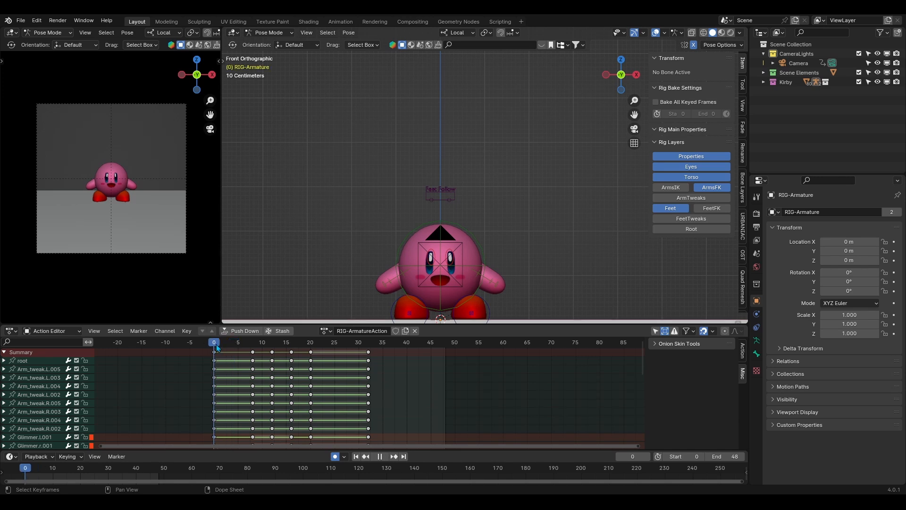
key("space")
middle_click_drag(453, 236, 463, 257)
left_click(463, 258)
key("r")
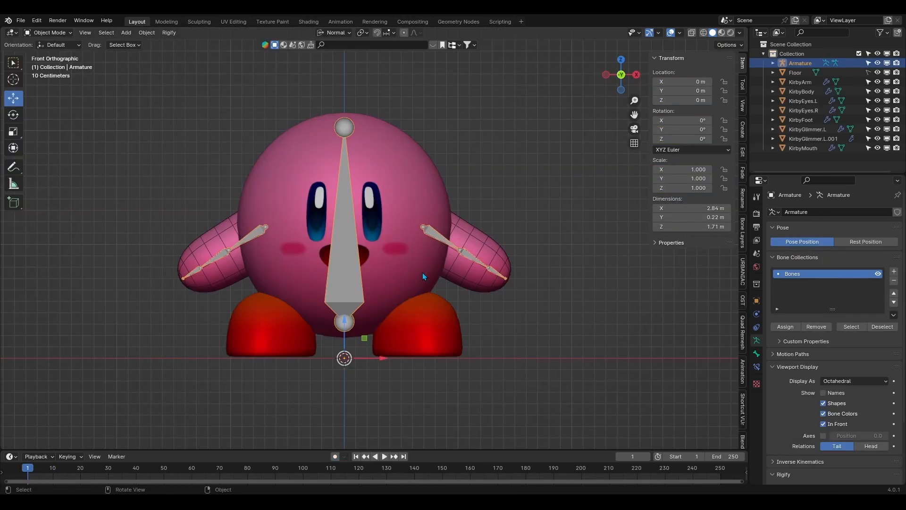
Save the Kirby file and add the limbs.leg Rigify sample to the armature in Edit Mode.
middle_click_drag(423, 273, 438, 319)
key("ctrl+s")
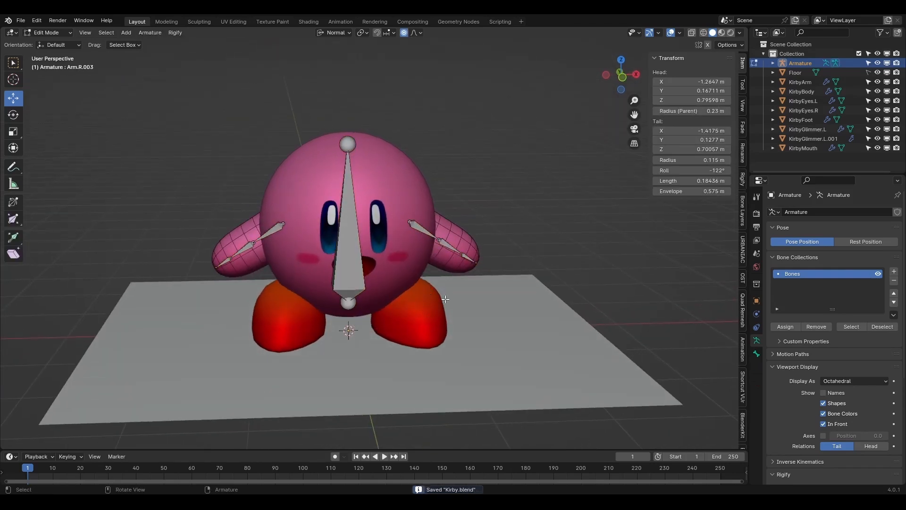
scroll(819, 395, "down", 6)
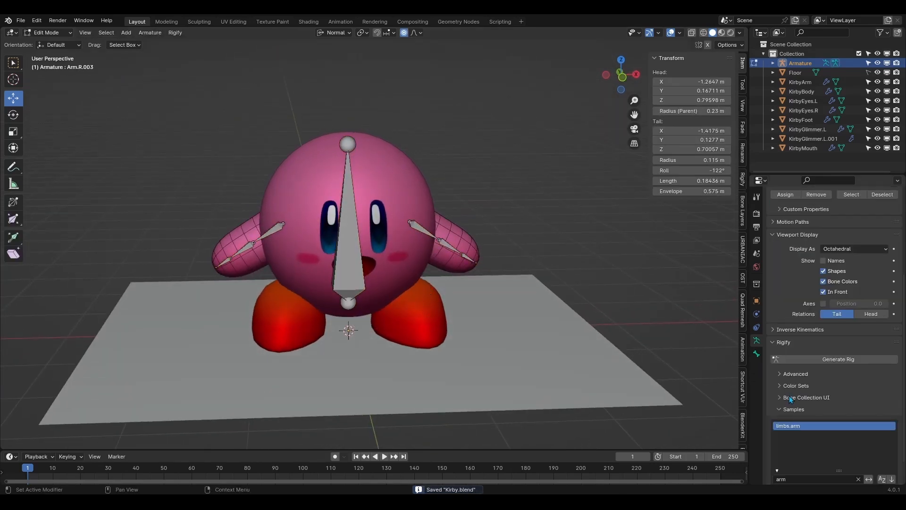
scroll(879, 479, "down", 2)
left_click(878, 463)
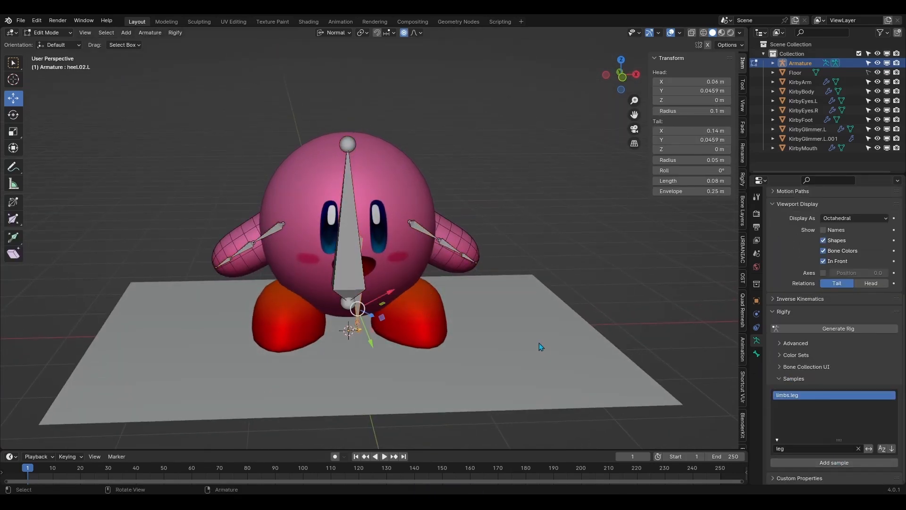
Move the new leg bones along X toward the foot on Kirby's left side in front view.
key("KP_1")
left_click_drag(388, 312, 416, 312)
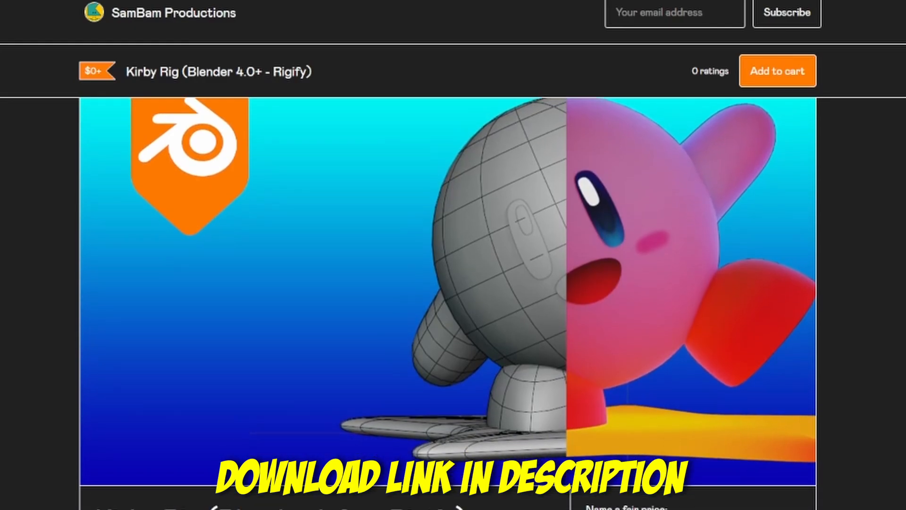
scroll(448, 284, "down", 2)
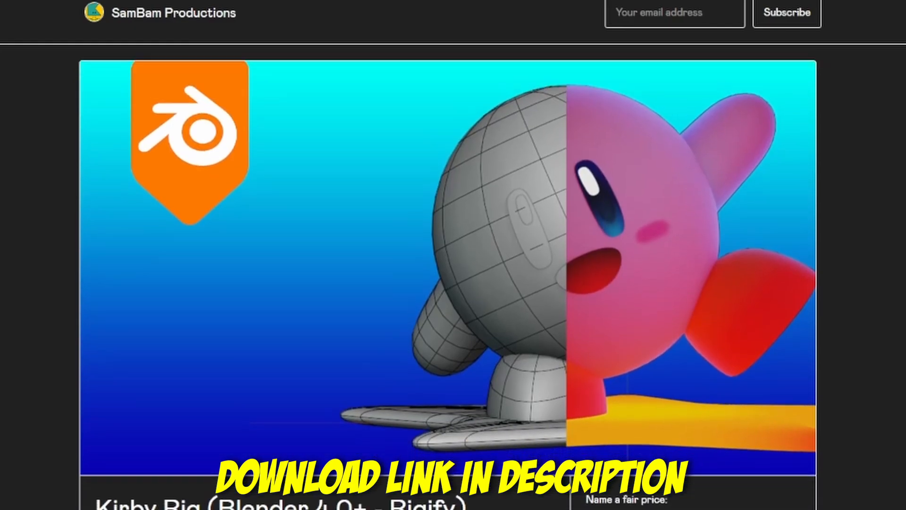
scroll(448, 283, "down", 2)
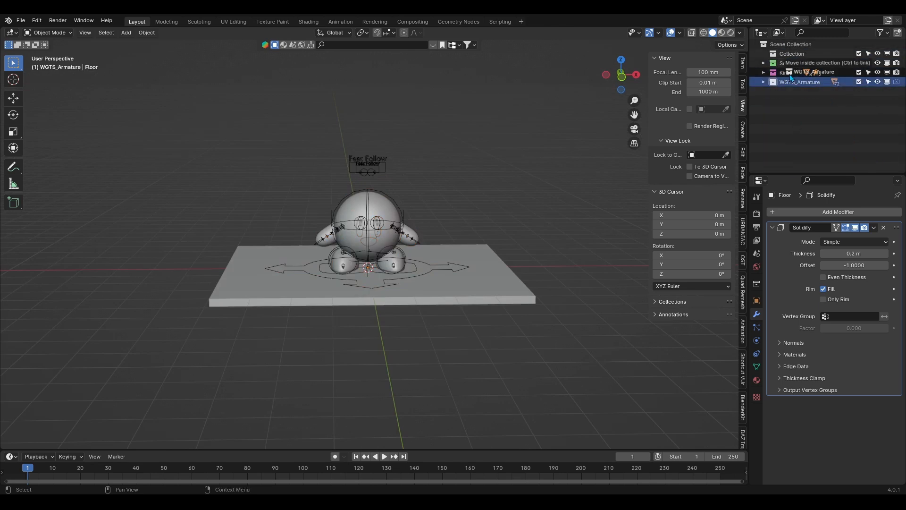
Change the viewport shading to display Kirby's colours, and select the RIG-Armature object in front view.
left_click(739, 32)
left_click(774, 174)
scroll(523, 228, "up", 4)
middle_click_drag(523, 228, 448, 227)
left_click(433, 168)
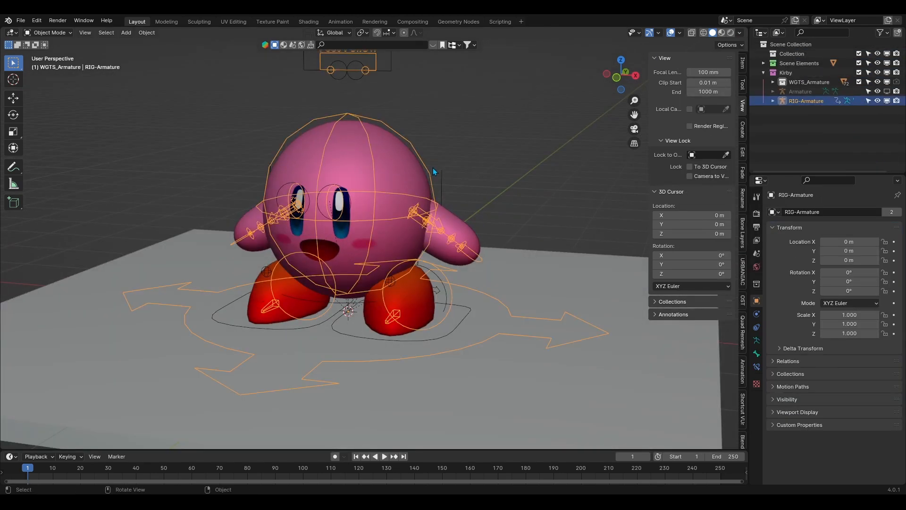
key("KP_1")
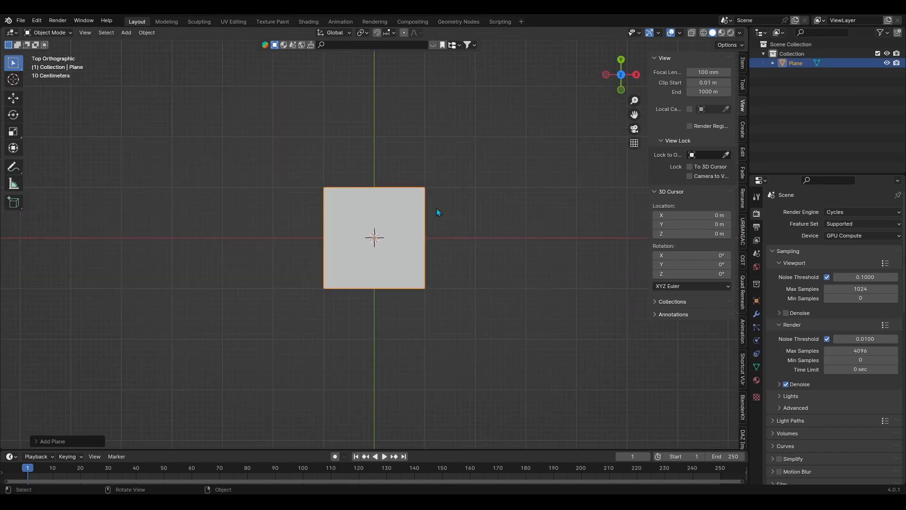
Scale the plane's geometry up uniformly in Edit Mode.
key("Tab")
key("s")
key("z")
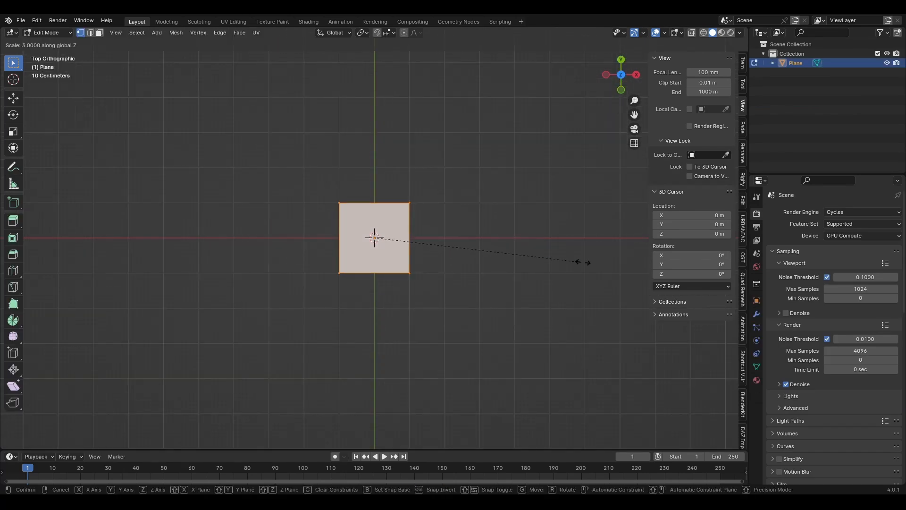
key("z")
key("z")
left_click(414, 258)
key("Tab")
Rename the plane as Floor.
left_click(406, 252)
type("Fl")
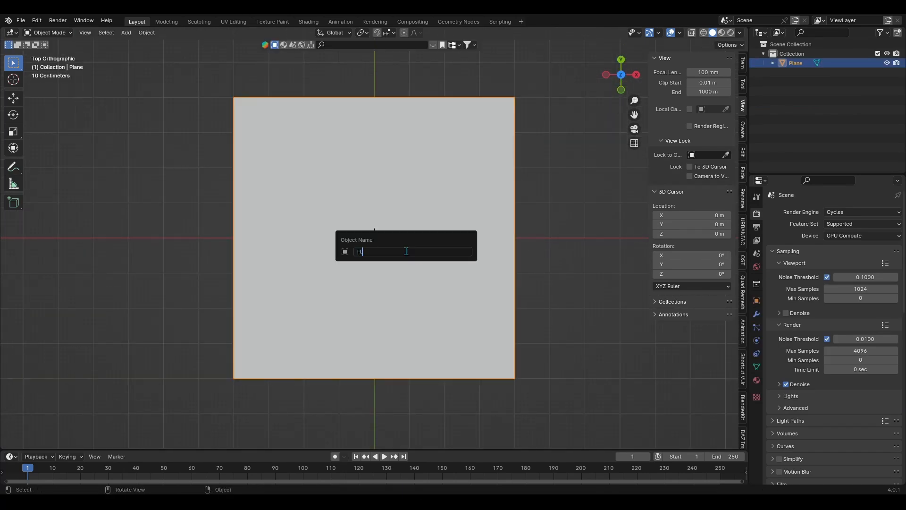
type("oor")
key("Return")
left_click(710, 326)
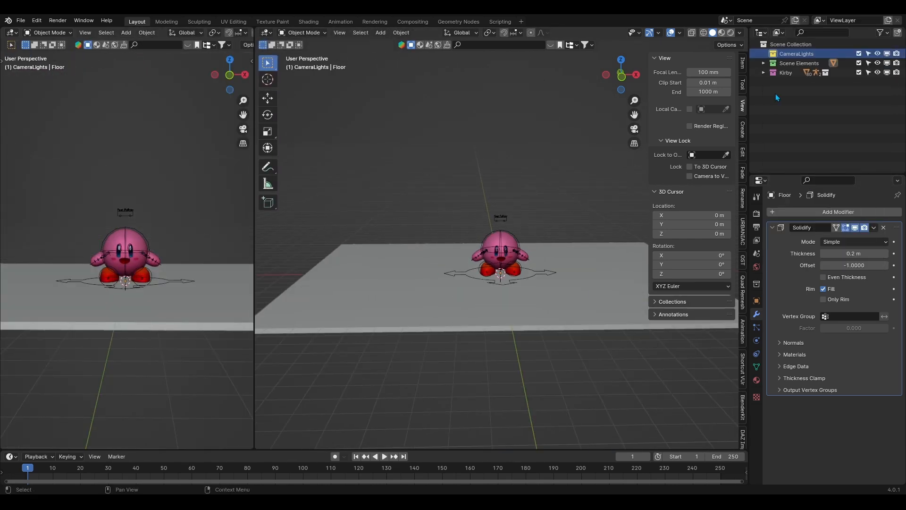
Add a camera to the CameraLights collection and raise its passepartout opacity to the maximum.
key("shift+a")
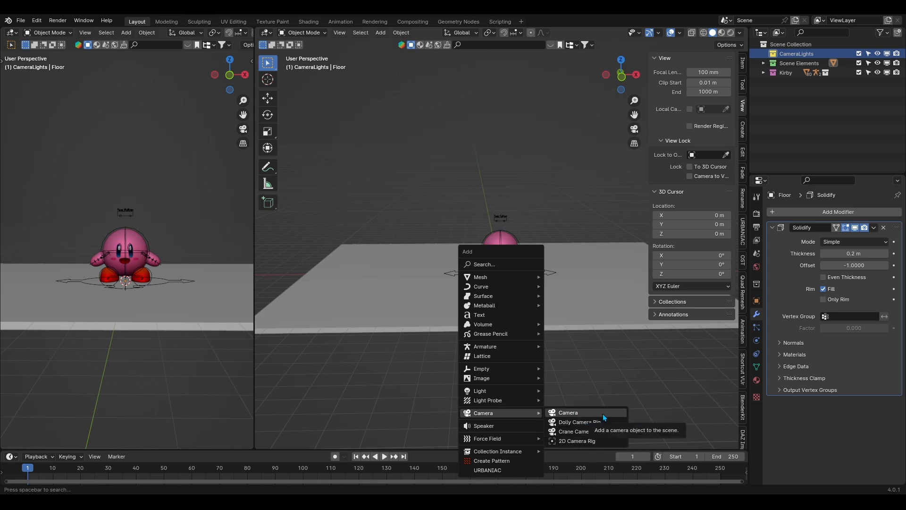
left_click(604, 417)
key("KP_3")
left_click(94, 351)
left_click(756, 340)
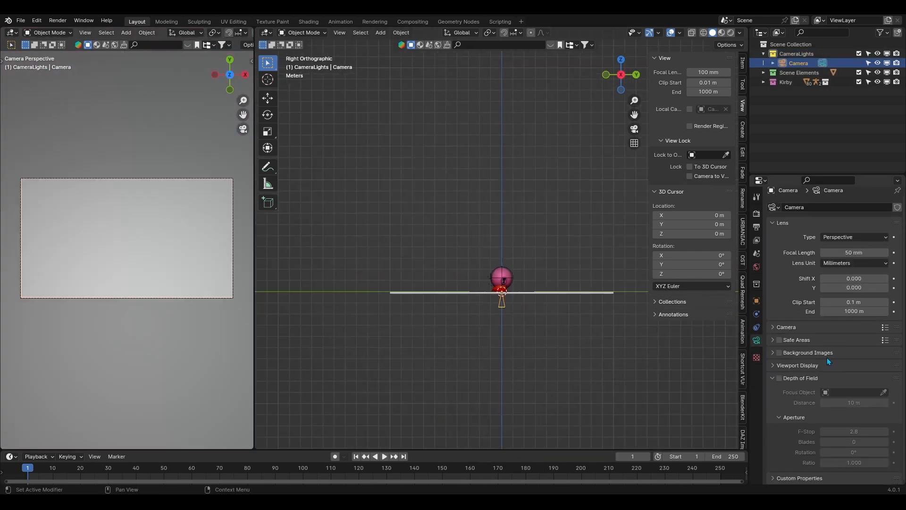
left_click_drag(849, 435, 887, 435)
Move the camera back from Kirby along Y and up along Z, and show the output properties.
key("g")
key("y")
left_click(430, 258)
scroll(430, 258, "up", 4)
middle_click_drag(279, 326, 362, 280, "shift")
key("shift+space")
key("g")
left_click_drag(317, 255, 318, 227)
left_click(757, 227)
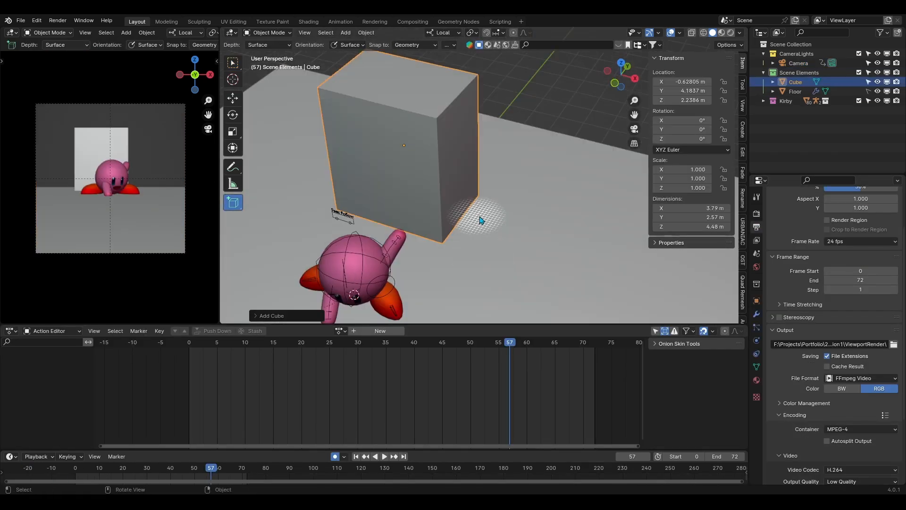
Draw more background blocks around the large cube with Add Cube, and place an icosphere in front of them.
left_click_drag(449, 222, 467, 211)
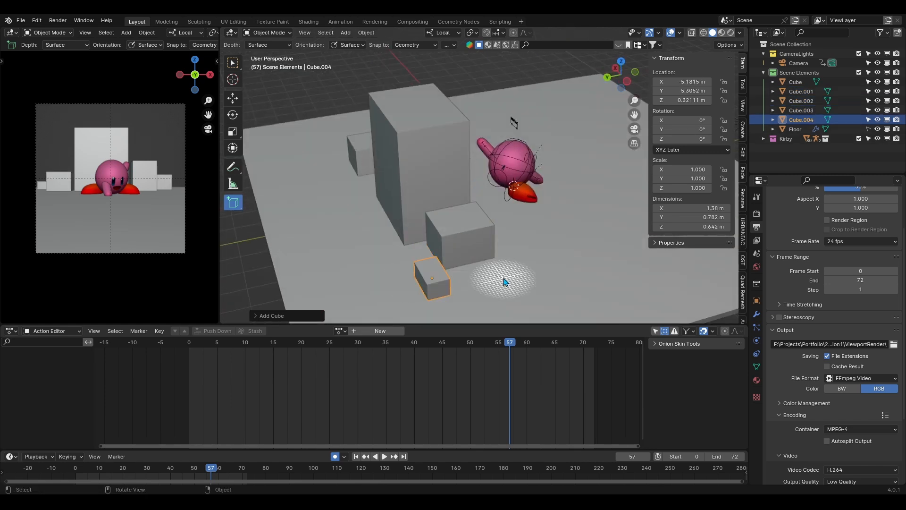
left_click_drag(511, 256, 542, 277)
left_click(460, 245)
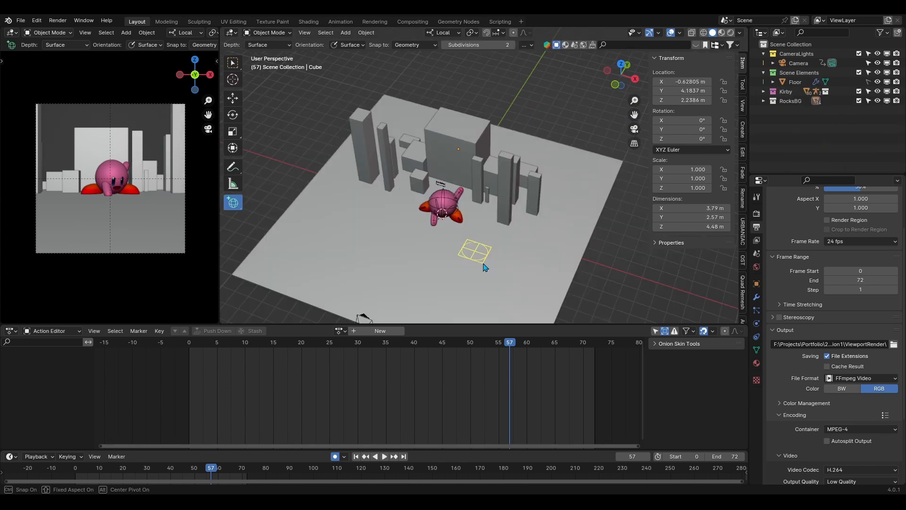
left_click(386, 225)
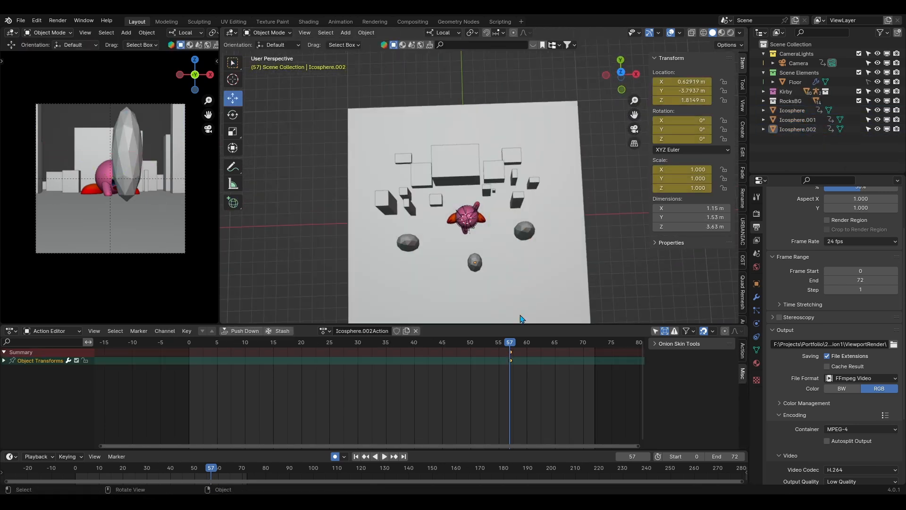
Delete the keyframes at frame 57 from all three foreground icospheres.
key("Delete")
left_click(475, 263)
left_click(524, 230)
key("x")
left_click(532, 364)
left_click(408, 242)
key("x")
left_click(491, 400)
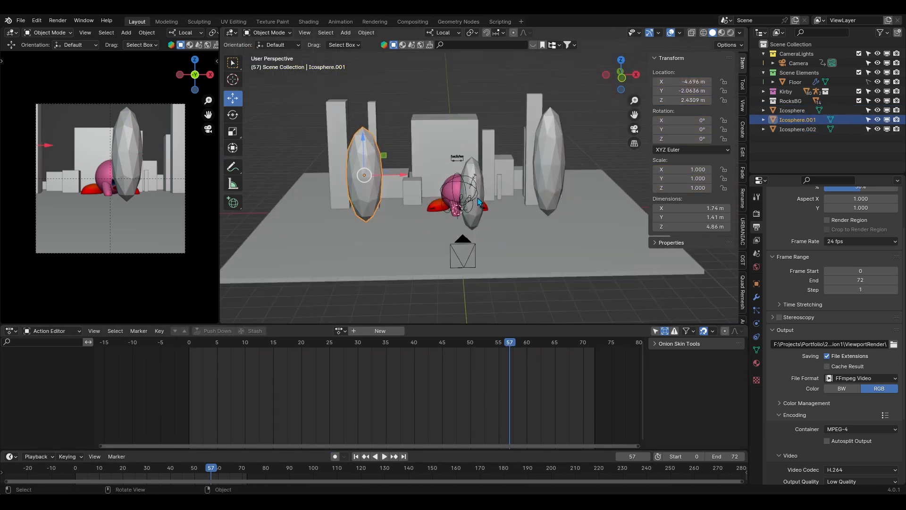
Lower the selected foreground icosphere along Z toward the floor.
key("g")
key("z")
left_click(528, 240)
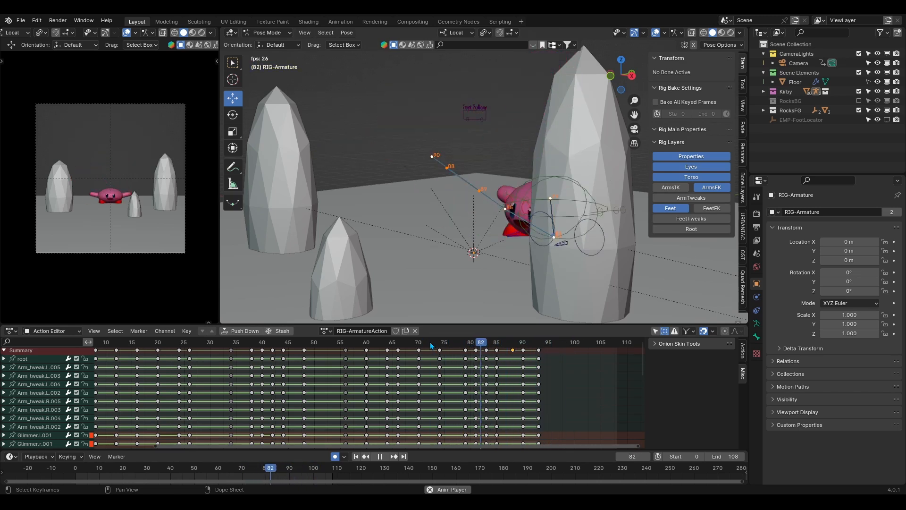
Play Kirby's animation from about frame 72 to review the leap between the foreground rocks, and stop playback.
left_click(430, 343)
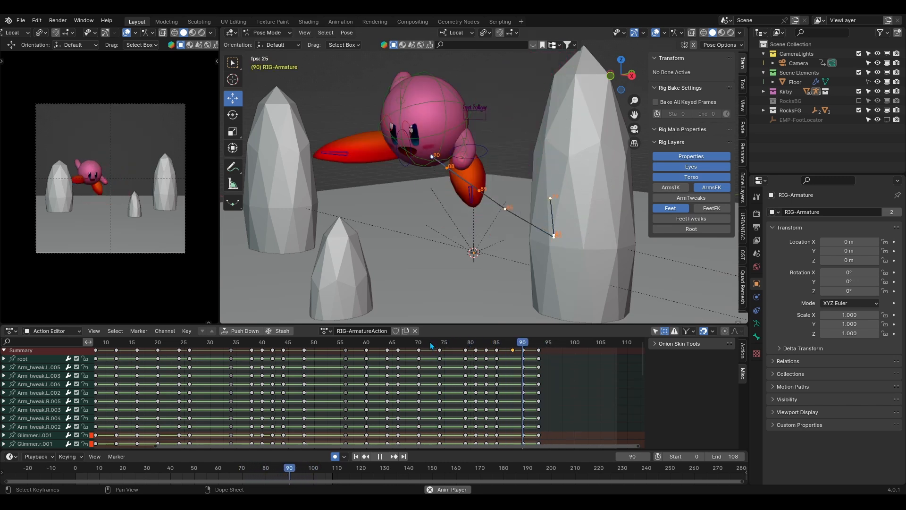
key("Escape")
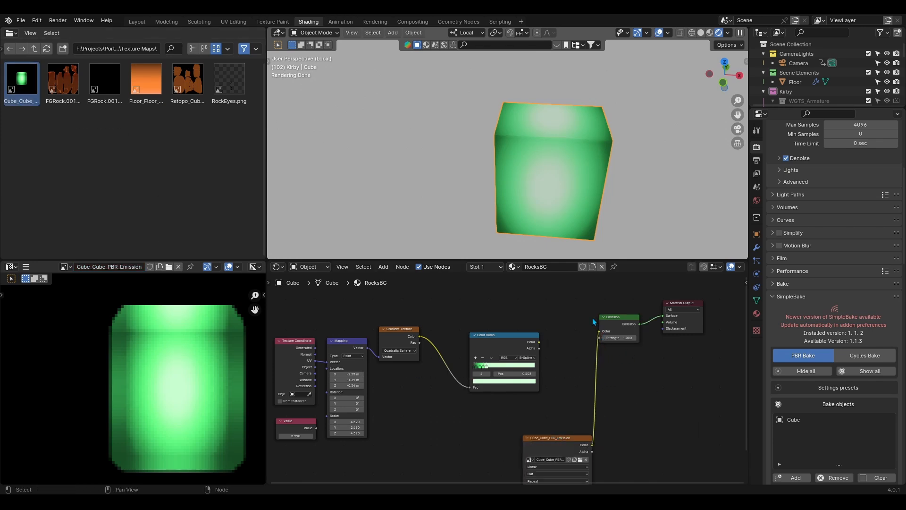
Examine the baked emission texture on the background rock cube up close.
scroll(578, 192, "up", 4)
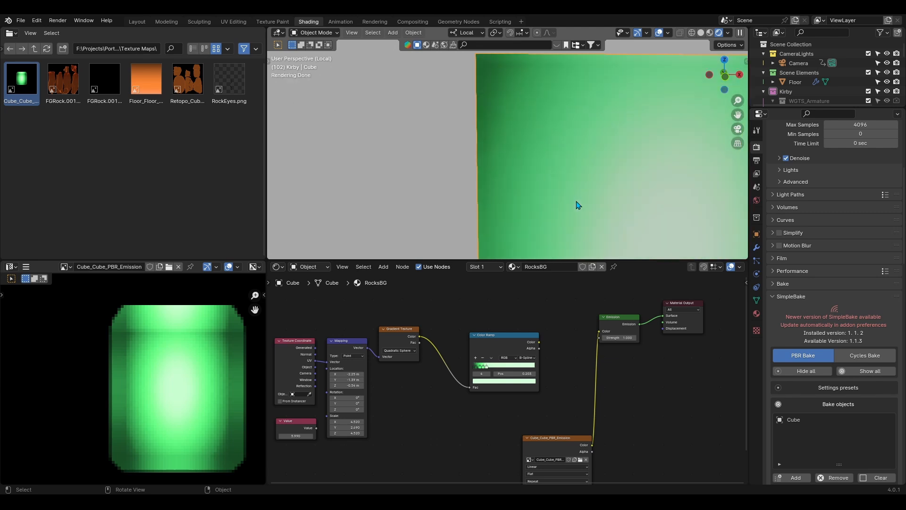
middle_click_drag(578, 204, 610, 209)
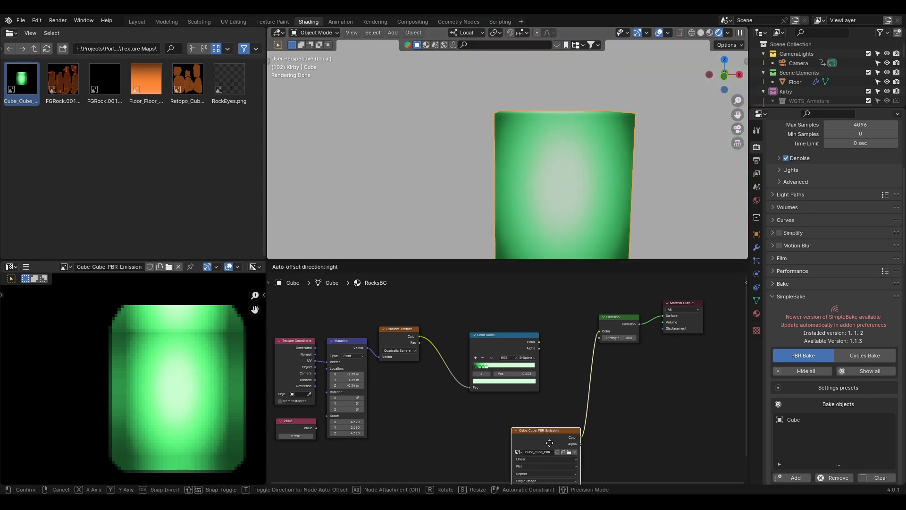
Reposition the Cube_Cube_PBR_Emission image texture node below the Color Ramp in the RocksBG material.
left_click_drag(549, 442, 545, 412)
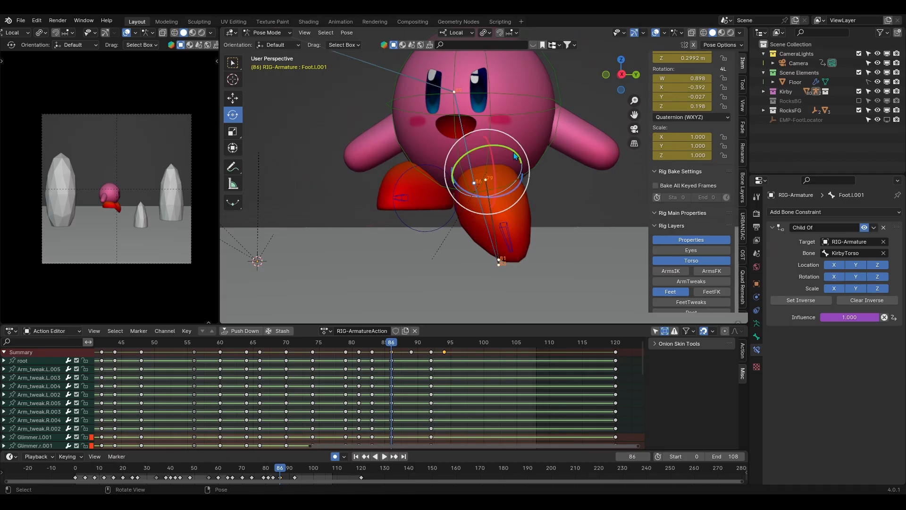
Rotate and shift Kirby's left foot bone at frame 86, and play back the motion.
left_click_drag(514, 156, 504, 162)
left_click(506, 234)
mouse_move(501, 220)
left_mouse_down()
mouse_move(506, 208)
mouse_move(491, 207)
left_mouse_up()
left_click(512, 176)
left_click(233, 98)
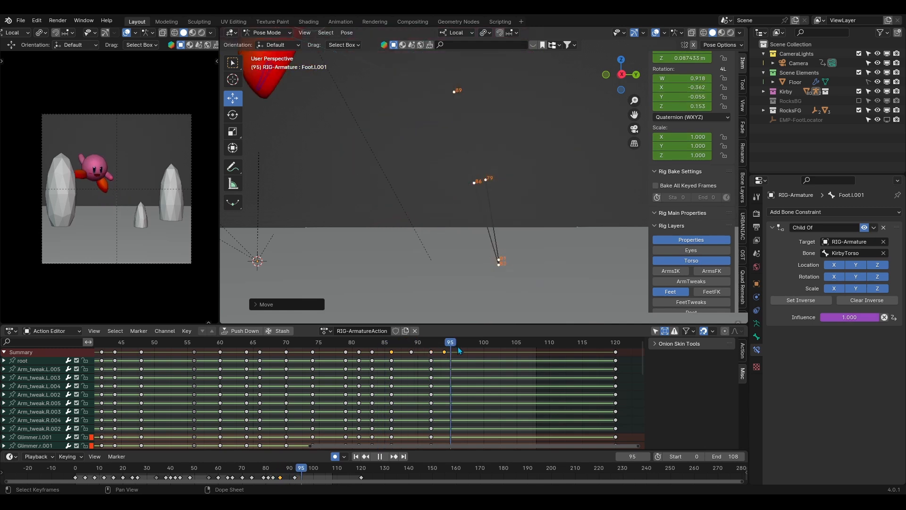
key("space")
key("space")
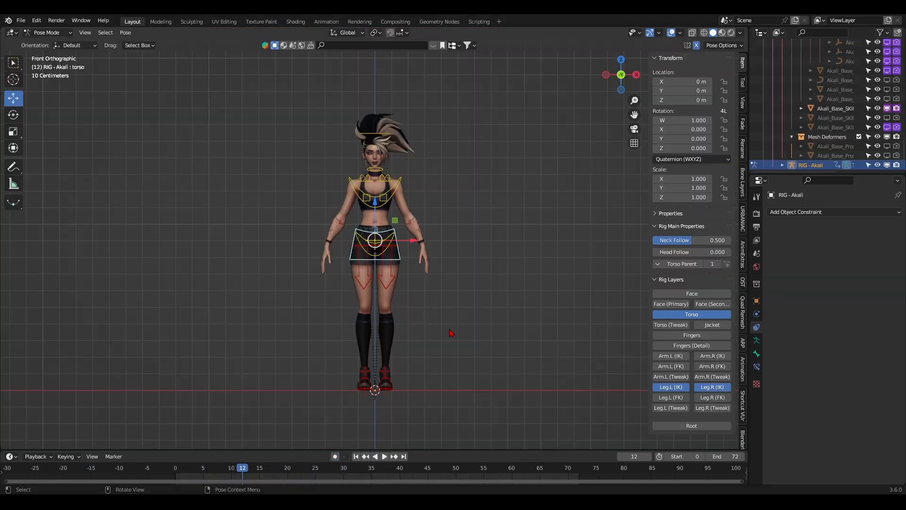
Spread the Akali rig's feet apart by moving the foot IK control about 0.23 m outward, and lower the torso into a crouch.
left_click(385, 397)
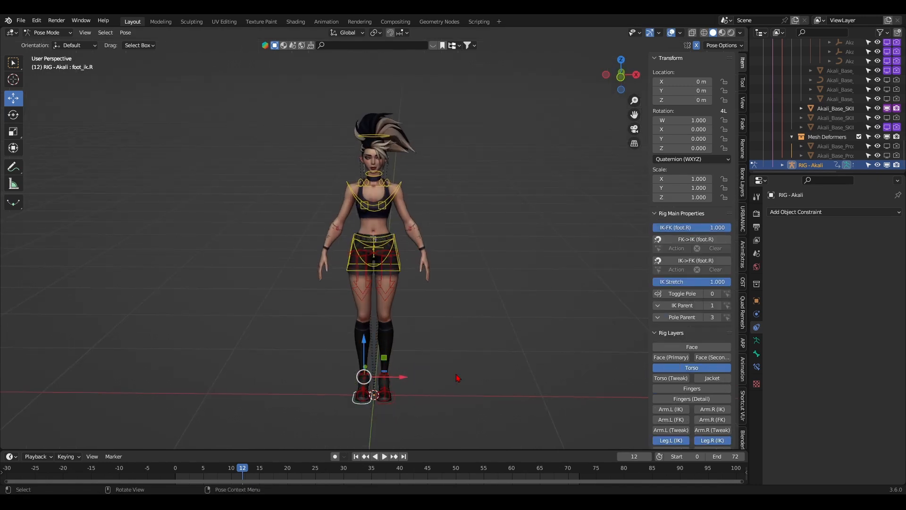
scroll(387, 316, "down", 2)
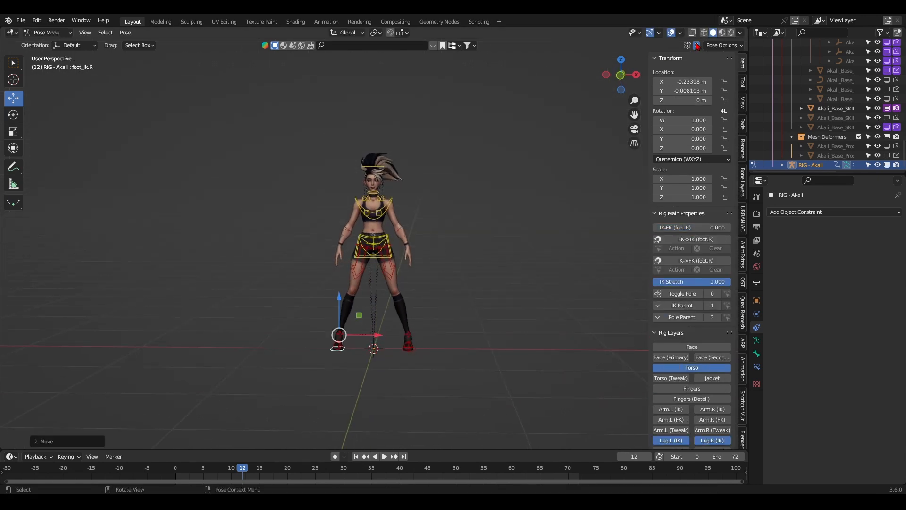
left_click(377, 253)
middle_click_drag(376, 236, 375, 242)
left_click_drag(374, 201, 375, 206)
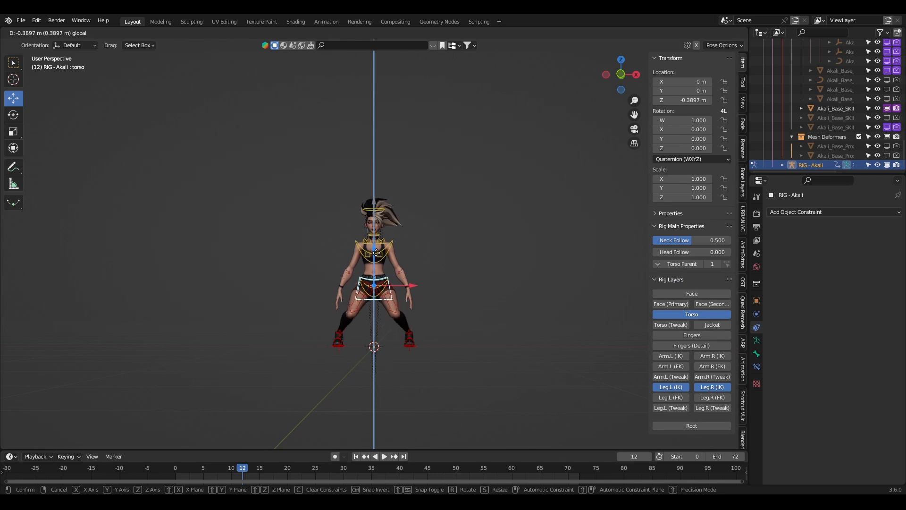
left_click_drag(376, 253, 376, 265)
middle_click_drag(376, 266, 278, 269)
scroll(311, 278, "up", 2)
left_click_drag(355, 292, 388, 296)
left_click_drag(346, 261, 380, 297)
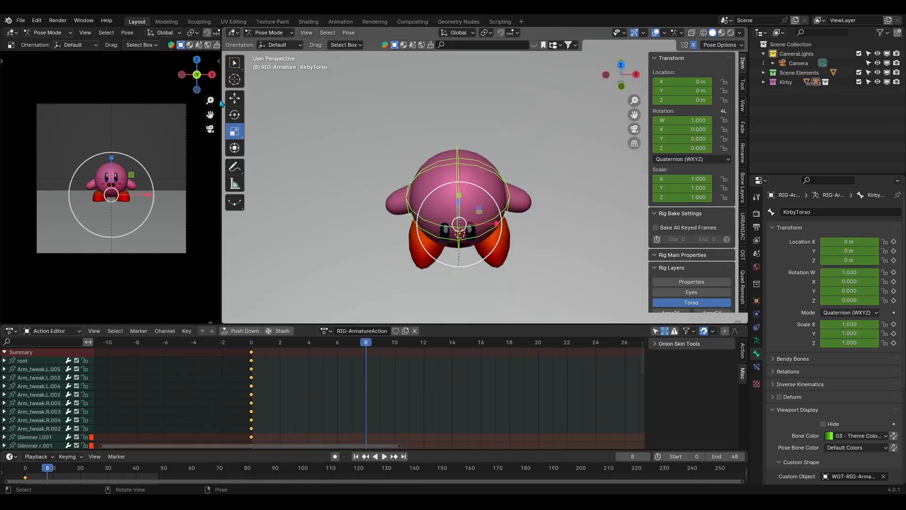
Turn Kirby's torso to the side at frame 8 and keyframe the pose.
mouse_move(491, 243)
left_mouse_down()
mouse_move(486, 236)
mouse_move(489, 245)
left_mouse_up()
middle_click_drag(489, 245, 482, 233)
key("i")
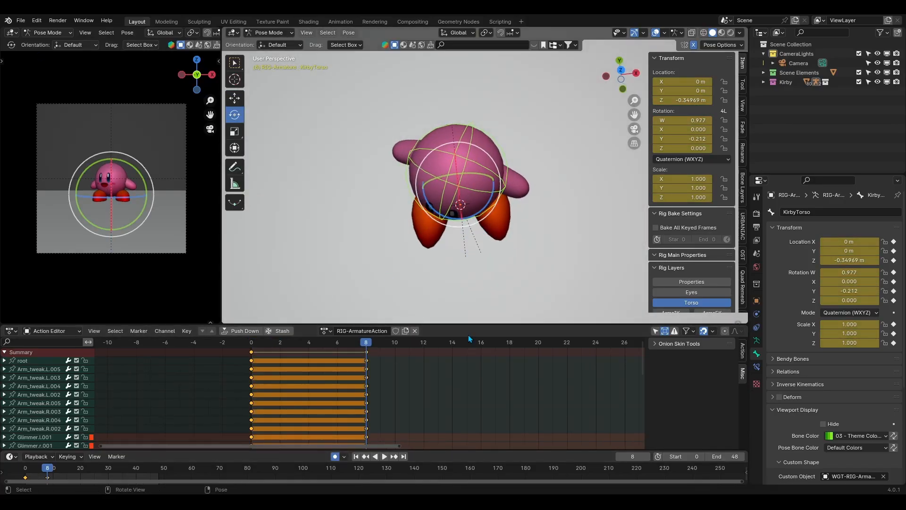
left_click(465, 363)
mouse_move(366, 342)
left_mouse_down()
mouse_move(251, 342)
mouse_move(367, 342)
left_mouse_up()
Show the feet controls and rotate Kirby's right foot bone about Z at frame 8.
scroll(464, 231, "up", 2)
left_click(683, 206)
middle_click_drag(464, 231, 491, 250)
left_click(461, 273)
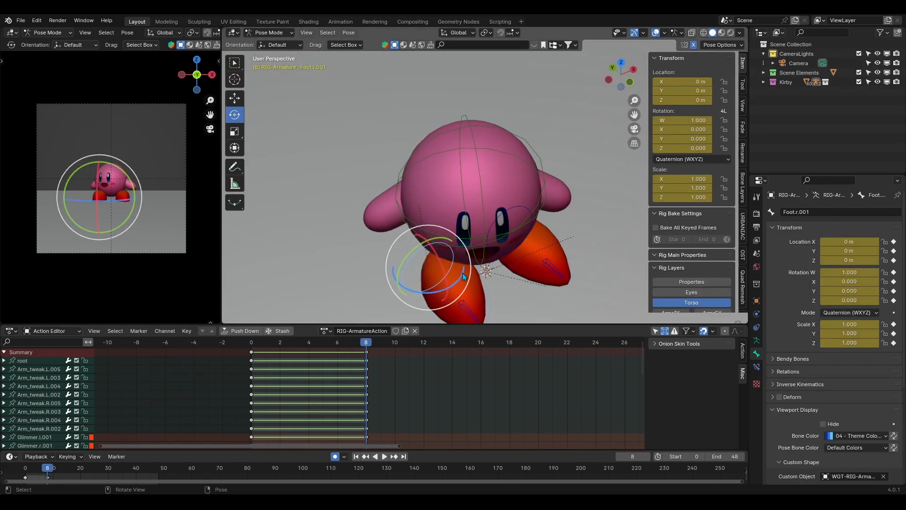
key("r")
key("z")
key("Return")
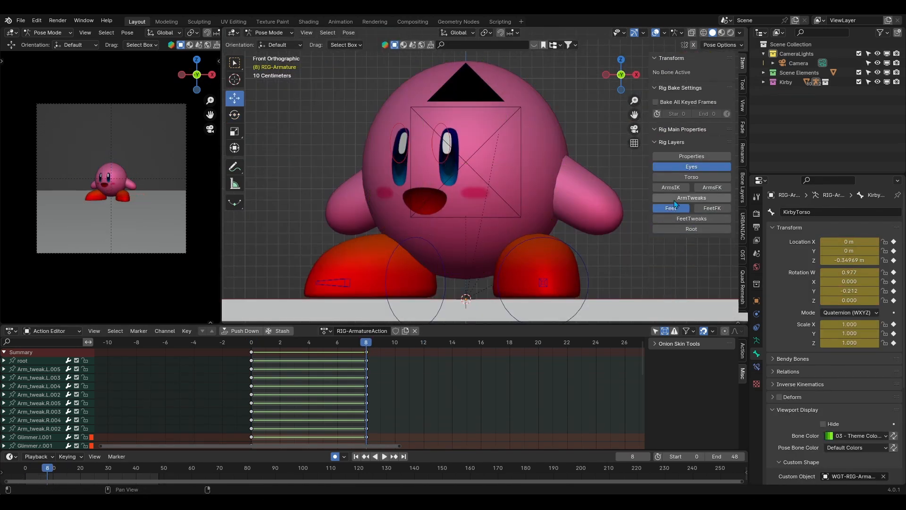
Move the left eye glimmer to about X 0.125 m, Y -0.057 m at frame 8 and keyframe it.
left_click(453, 142)
left_click_drag(469, 143, 479, 148)
key("i")
key("space")
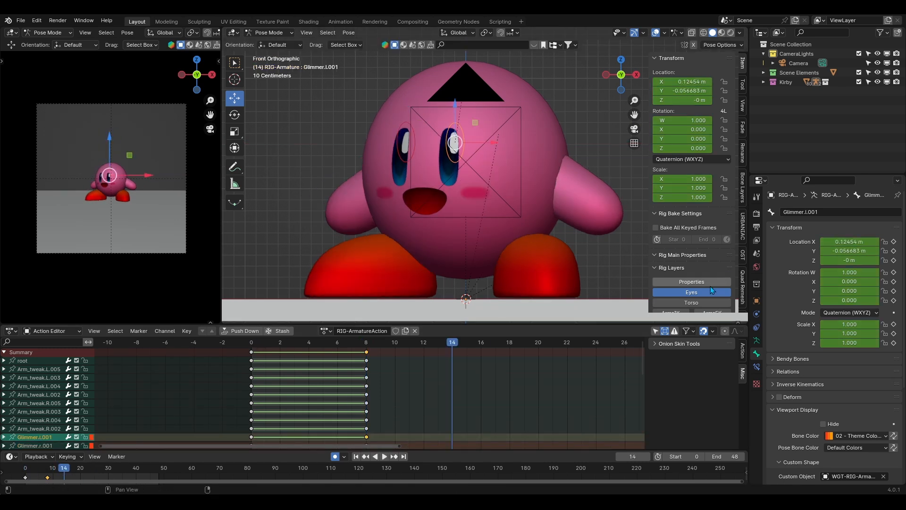
Show only the torso controls and tilt Kirby's torso around its local X axis at frame 14.
left_click(692, 292)
left_click(691, 303)
left_click(436, 242)
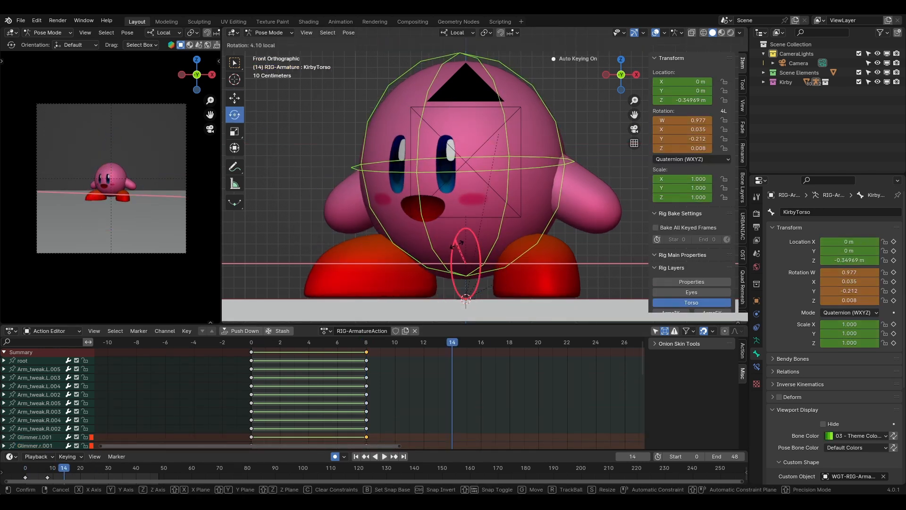
middle_click_drag(457, 244, 477, 217)
key("r")
left_click_drag(487, 195, 482, 195)
middle_click_drag(519, 213, 608, 243)
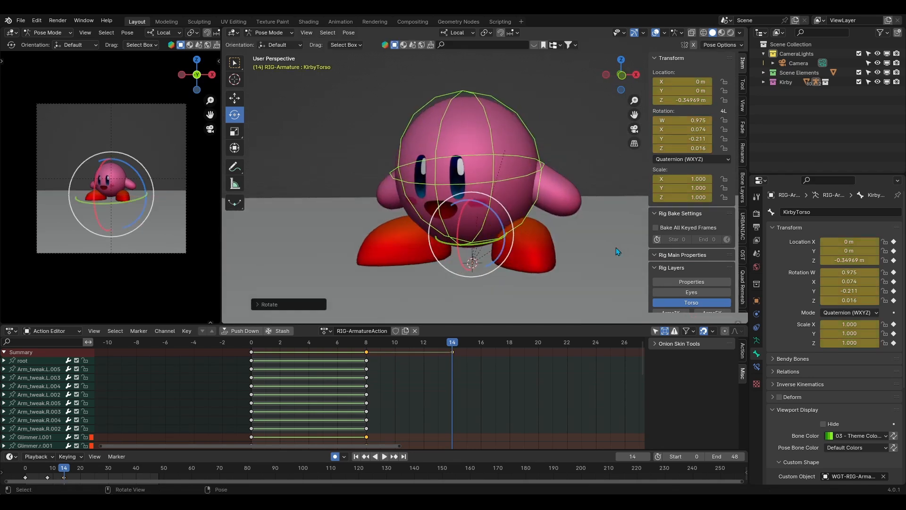
Show the eye controls, shift Kirby's eye glimmers at frame 14, and save the file.
left_click(692, 292)
scroll(520, 199, "up", 3)
left_click(449, 184)
left_click(397, 185)
left_click_drag(396, 200, 395, 195)
scroll(420, 226, "down", 2)
key("ctrl+s")
Squash Kirby's torso at frame 12 by lowering it about 0.21 m and scaling it to about 1.139, 0.595, 1.128.
left_click(456, 360)
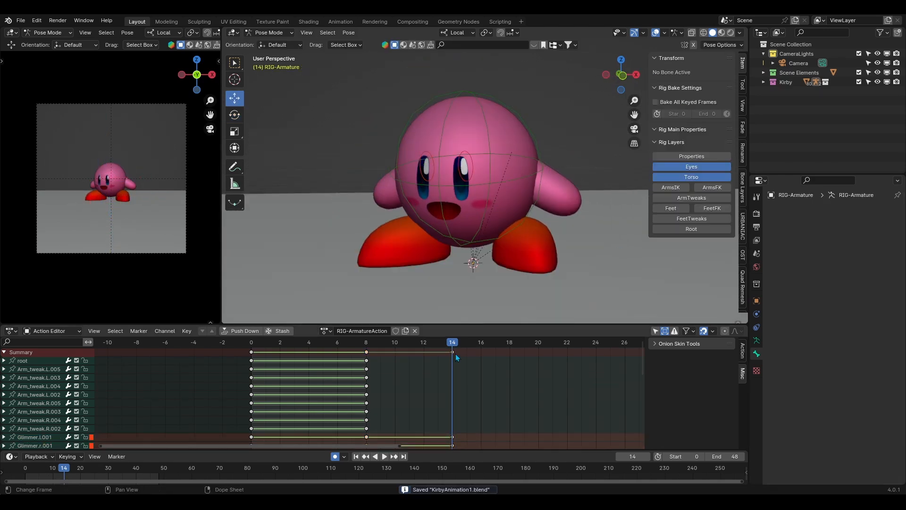
left_click_drag(402, 348, 423, 348)
left_click(465, 241)
key("period")
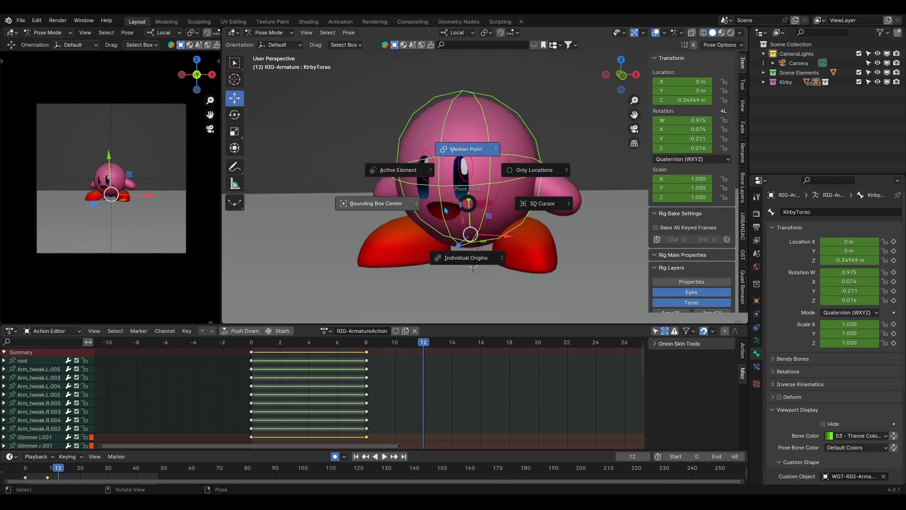
key("comma")
left_click(415, 205)
left_click_drag(468, 195, 469, 229)
key("s")
key("s")
key("shift+z")
left_click(470, 226)
Keyframe all of Kirby's controls at frame 12 after checking the squash in playback, and save the file.
left_click(279, 344)
key("space")
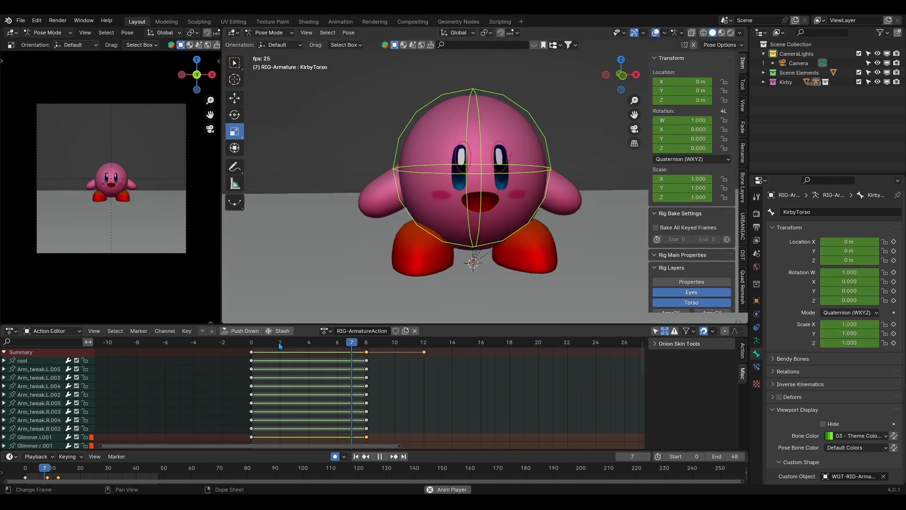
key("space")
left_click_drag(402, 344, 420, 350)
scroll(502, 194, "down", 3)
key("ctrl+s")
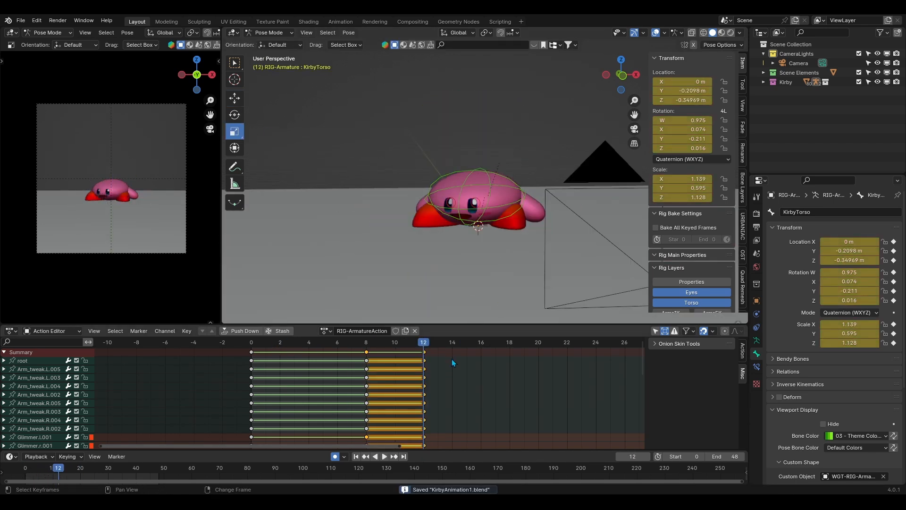
Raise Kirby's torso to about 2.06 m at frame 16, with its rotation and scale reset.
middle_click_drag(453, 362, 399, 362)
left_click(426, 345)
key("KP_1")
key("g")
key("z")
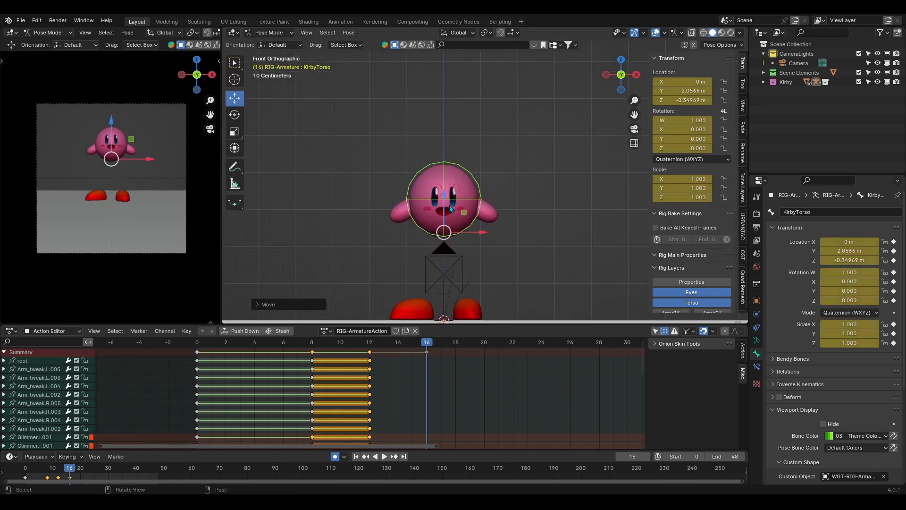
Raise the torso further at frame 16 and scale it on X and Y only.
left_click_drag(440, 190, 441, 173)
key("s")
key("shift+z")
left_click(442, 194)
key("alt+a")
scroll(425, 236, "down", 1)
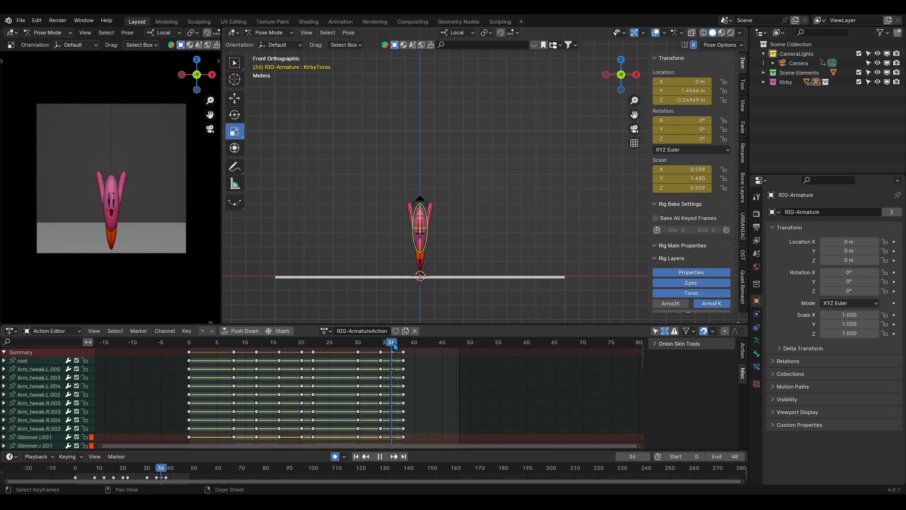
Stretch Kirby's torso vertically to a Y scale of about 2.109 at frame 36.
key("space")
scroll(475, 239, "up", 4)
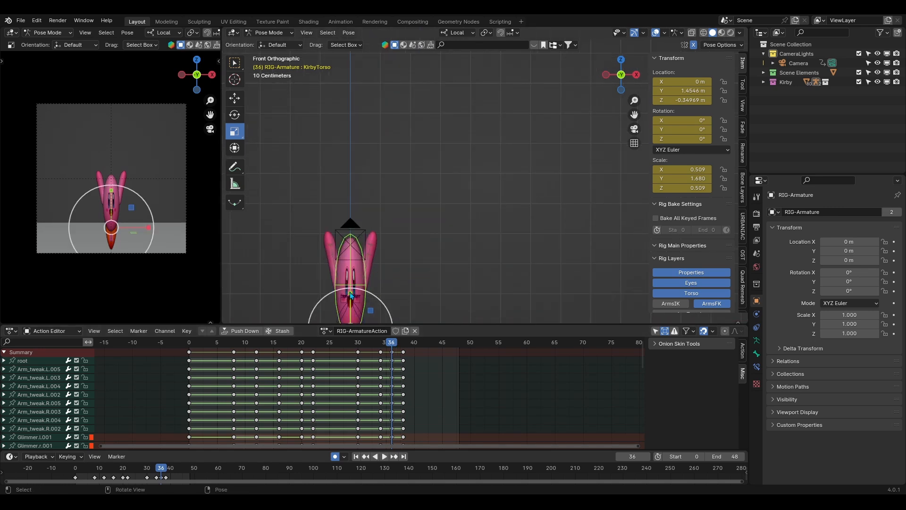
key("s")
key("z")
key("Return")
middle_click_drag(459, 241, 452, 172, "shift")
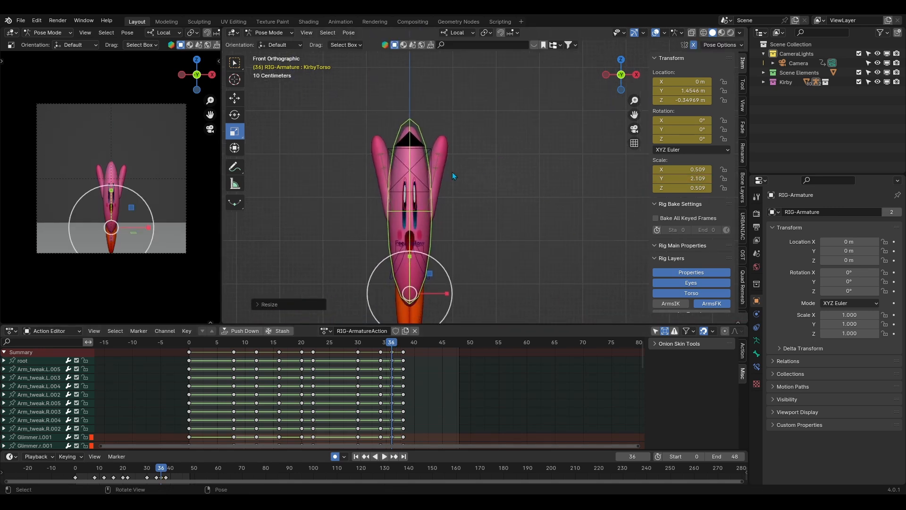
Lengthen the left arm's FK bones along local Y at frame 36, scaling the first to about 1.39.
left_click(433, 184)
key("s")
key("y")
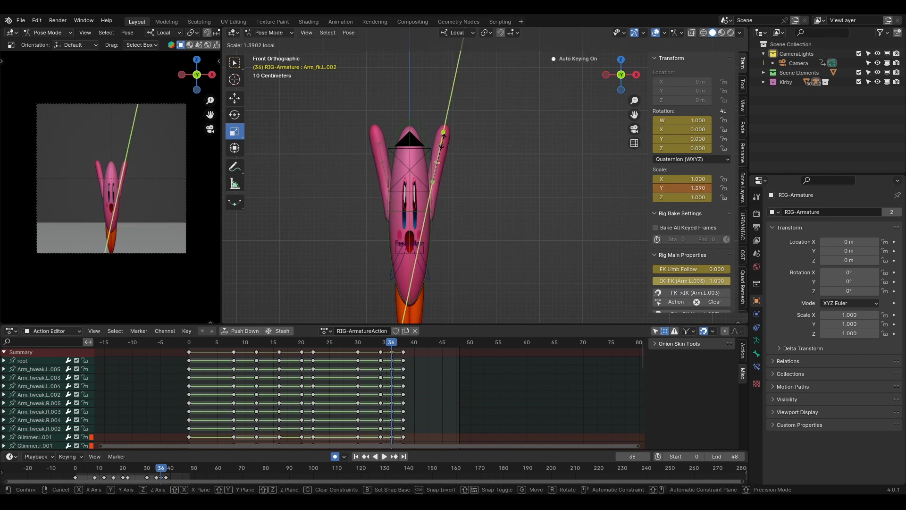
left_click(443, 141)
left_click(444, 143)
key("s")
key("y")
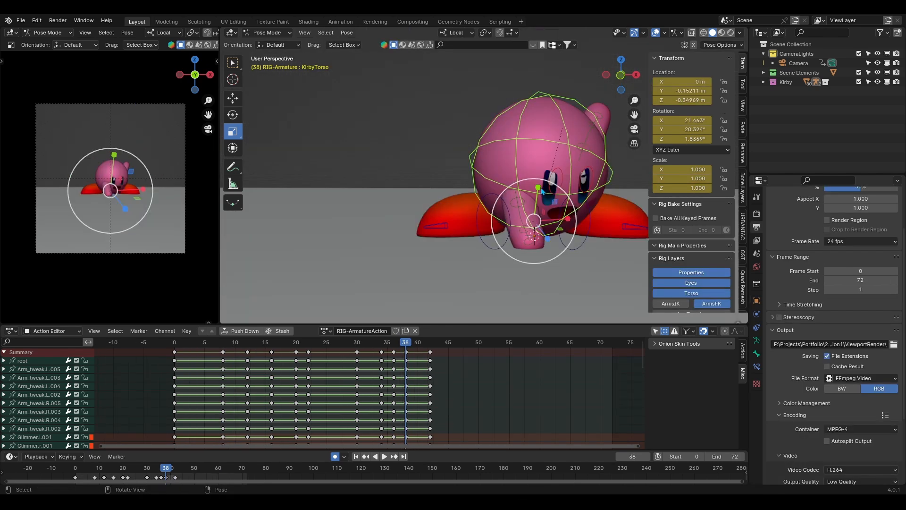
Squash Kirby's torso at frame 38 and rotate the right arm's FK bone.
left_click_drag(557, 222, 490, 215)
left_click(503, 226)
key("shift+space")
key("g")
key("shift+space")
key("r")
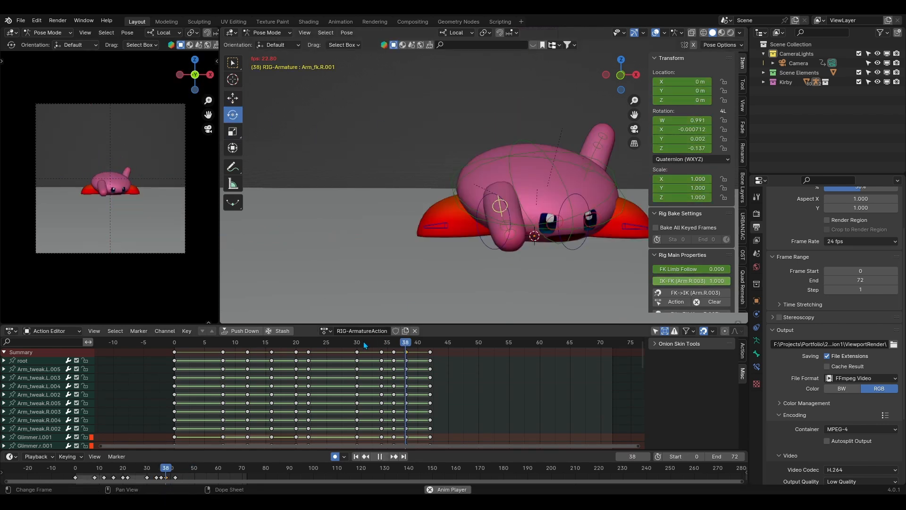
Shift the last keyframes from frame 42 to frame 40 and replay the animation to check the timing.
left_click(364, 344)
key("Escape")
left_click(417, 343)
left_click_drag(430, 352, 418, 352)
key("space")
left_click(255, 344)
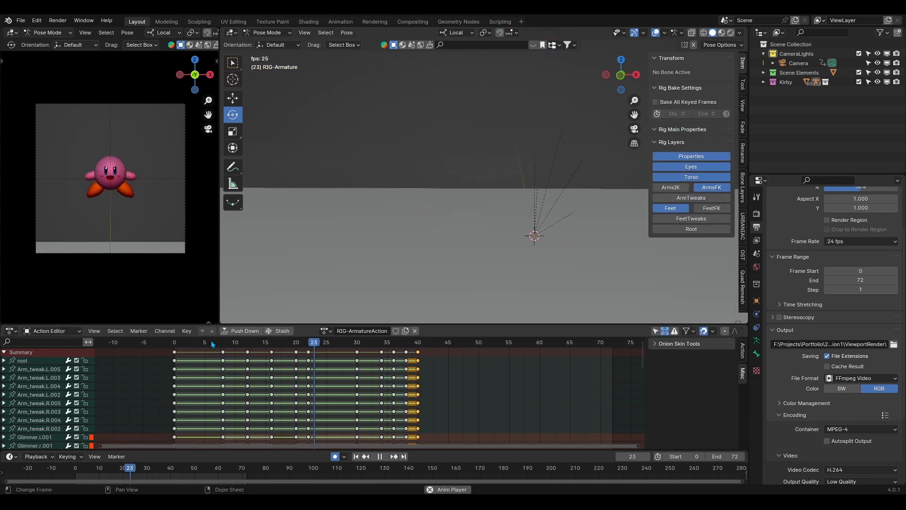
key("space")
Duplicate the selected keyframes further along the timeline.
left_click_drag(493, 343, 468, 345)
scroll(467, 378, "up", 9)
key("shift+d")
left_click(515, 378)
left_click(493, 371)
left_click(557, 113)
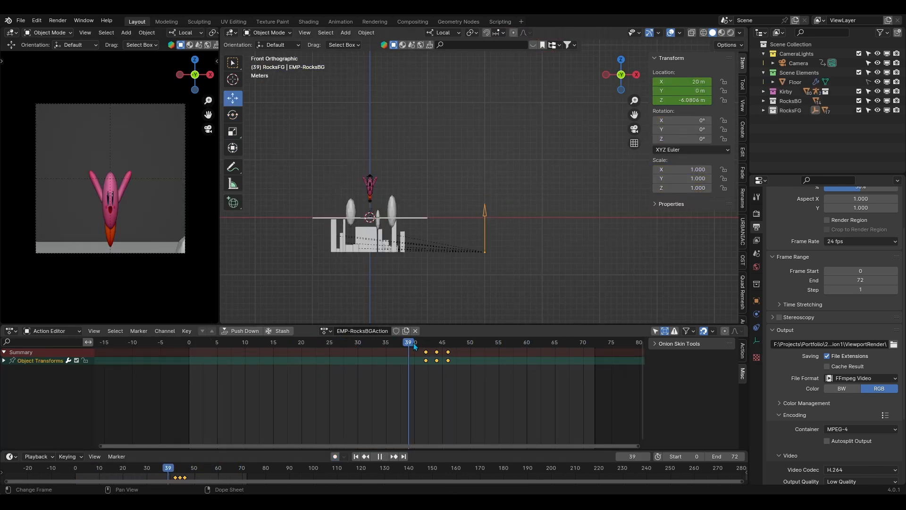
Scale the EMP-RocksBG empty along local Z to about 2.52 at frame 44 and play back the rocks' rise.
left_click(426, 346)
left_click_drag(434, 348, 440, 348)
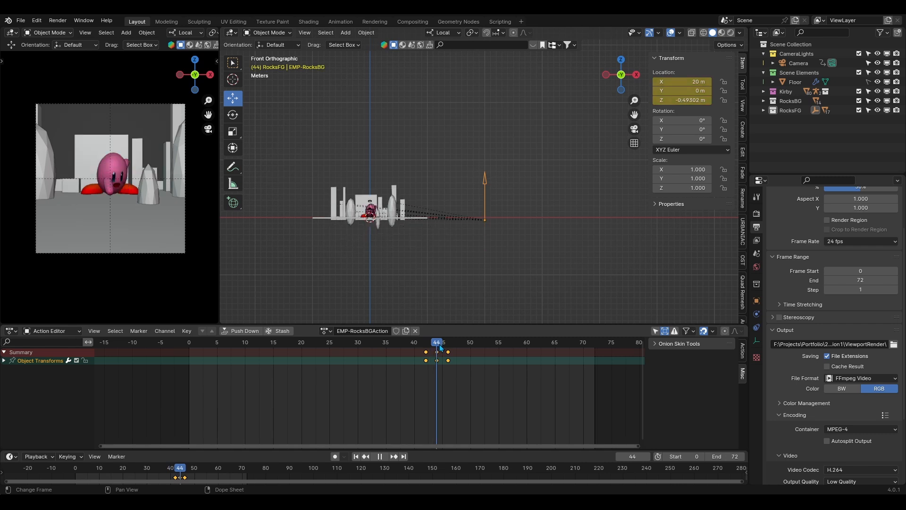
key("s")
key("z")
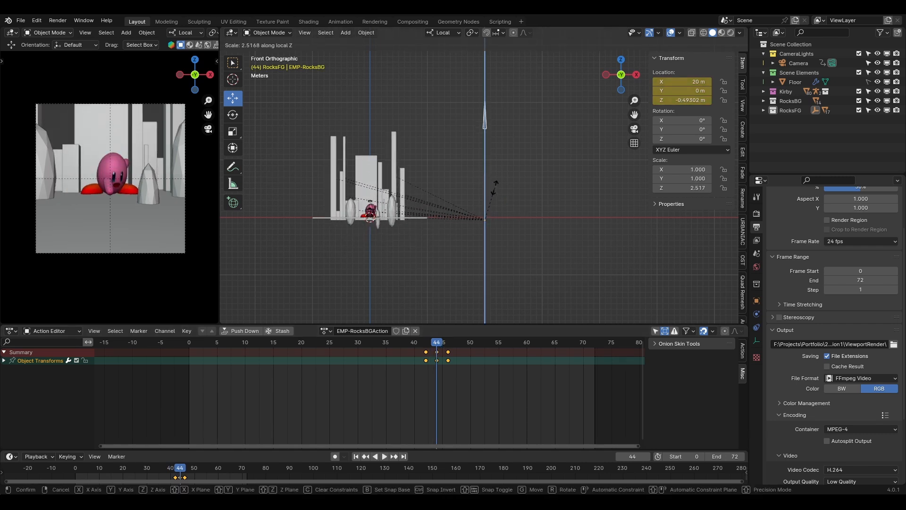
left_click(495, 185)
key("space")
left_click(421, 346)
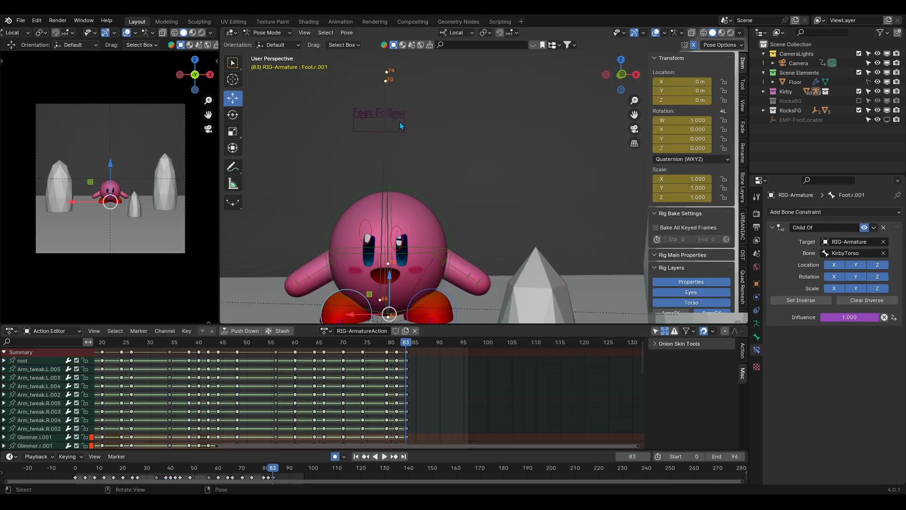
Lower both Feet Follow influence controls to 0 at frame 83.
left_click(399, 124)
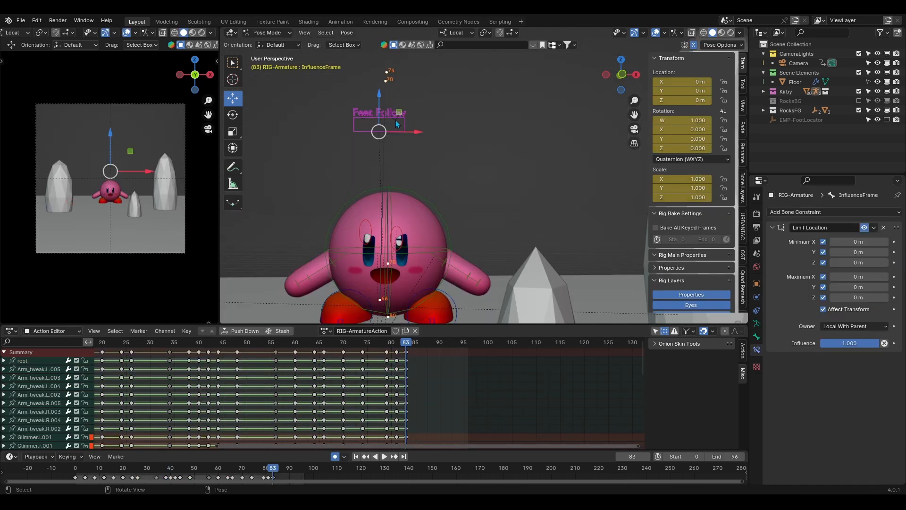
left_click(435, 159)
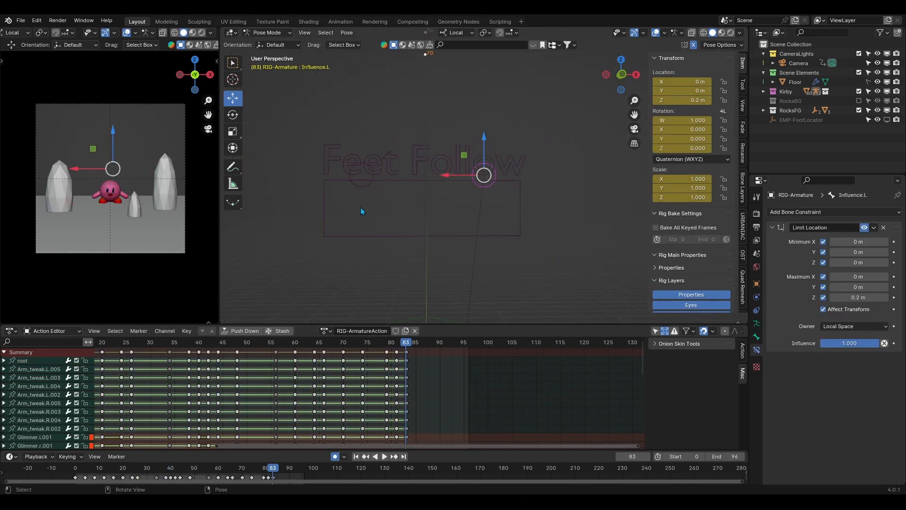
left_click_drag(429, 141, 423, 184)
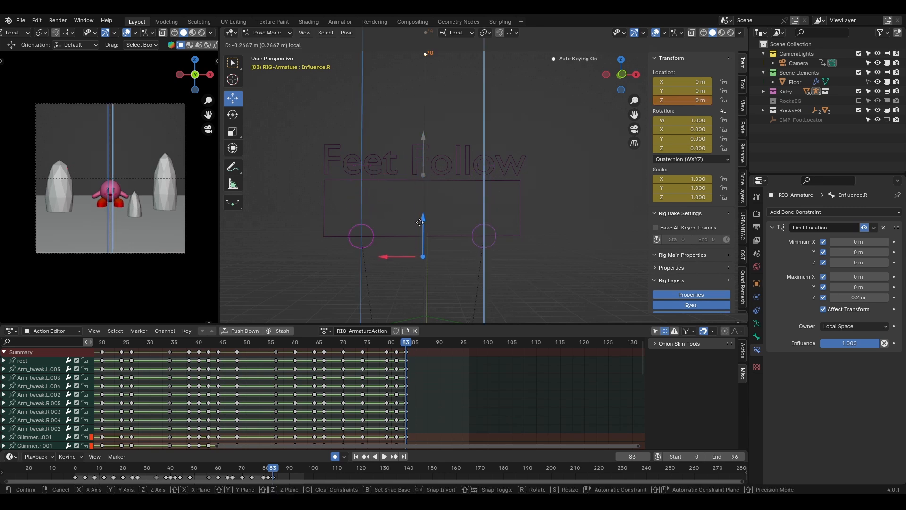
left_click_drag(419, 227, 420, 231)
middle_click_drag(470, 250, 488, 285)
Show only the two foot bones' channels and duplicate their frame 79 keyframes to frame 81.
left_click(519, 218)
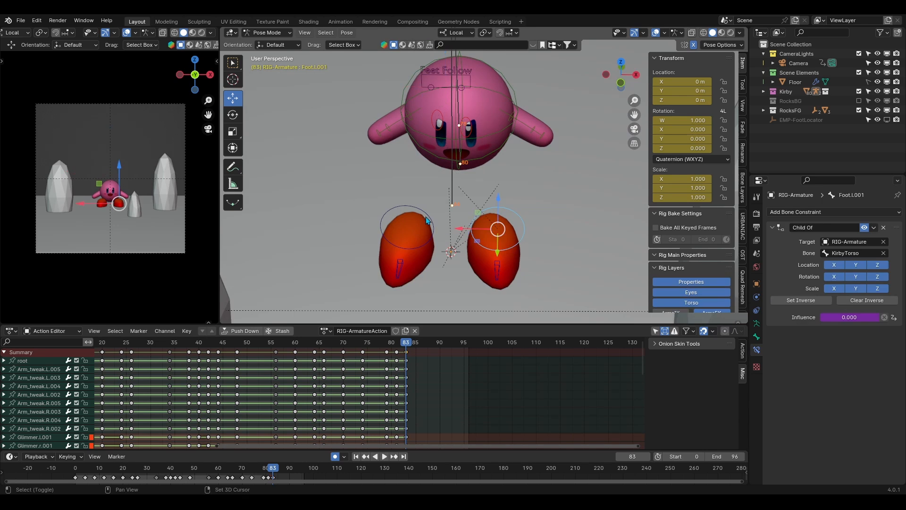
left_click(656, 331)
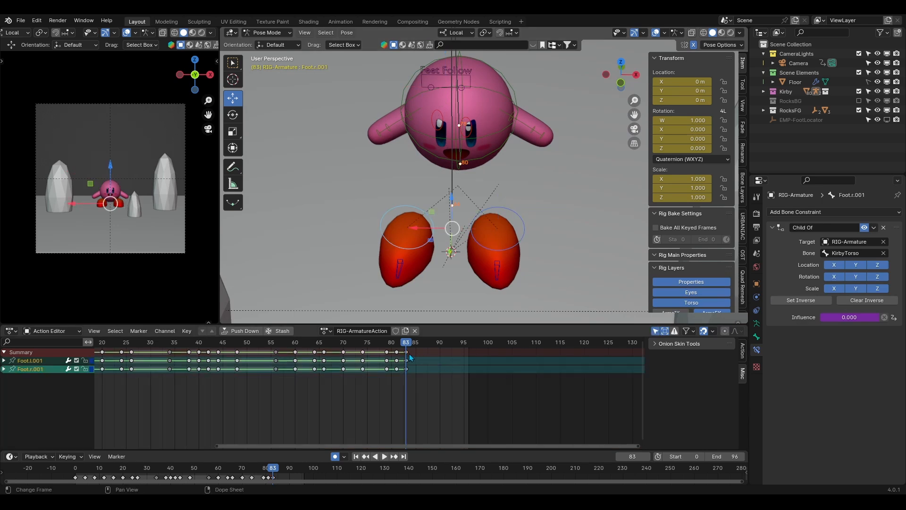
left_click(387, 353)
key("shift+d")
left_click(397, 356)
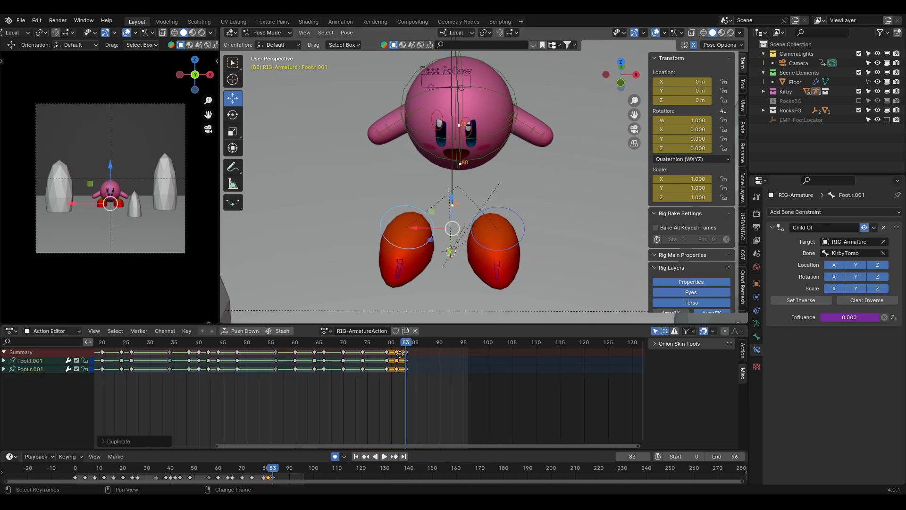
Undo the recent foot keyframe duplications and selection changes.
key("shift+d")
left_click(409, 357)
key("ctrl+z")
key("ctrl+z")
key("ctrl+z")
key("ctrl+z")
key("ctrl+z")
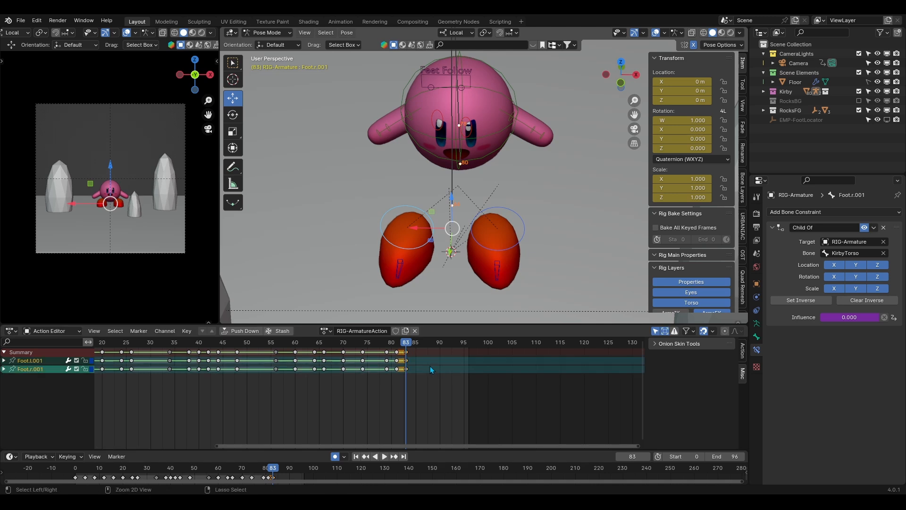
key("ctrl+z")
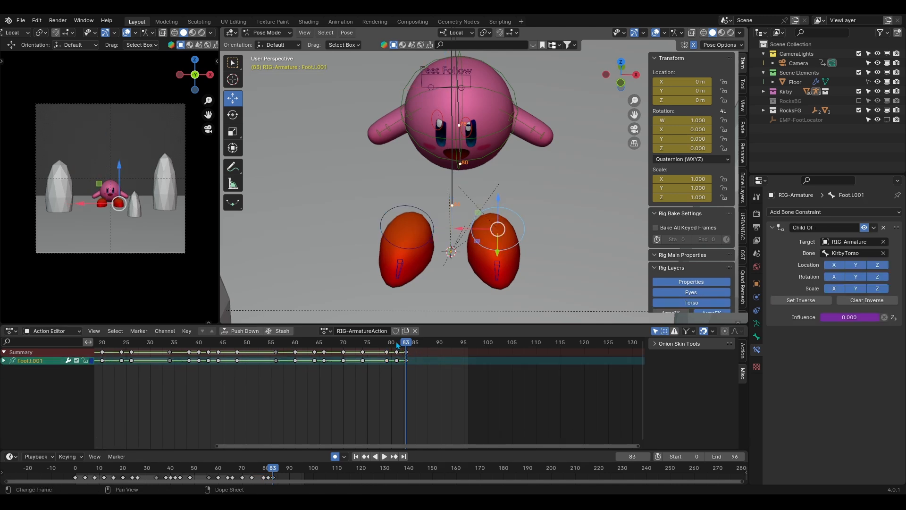
Show both foot bones' channels and duplicate their frame 81 keyframes to frame 83.
mouse_move(398, 344)
left_mouse_down()
mouse_move(387, 347)
mouse_move(412, 354)
left_mouse_up()
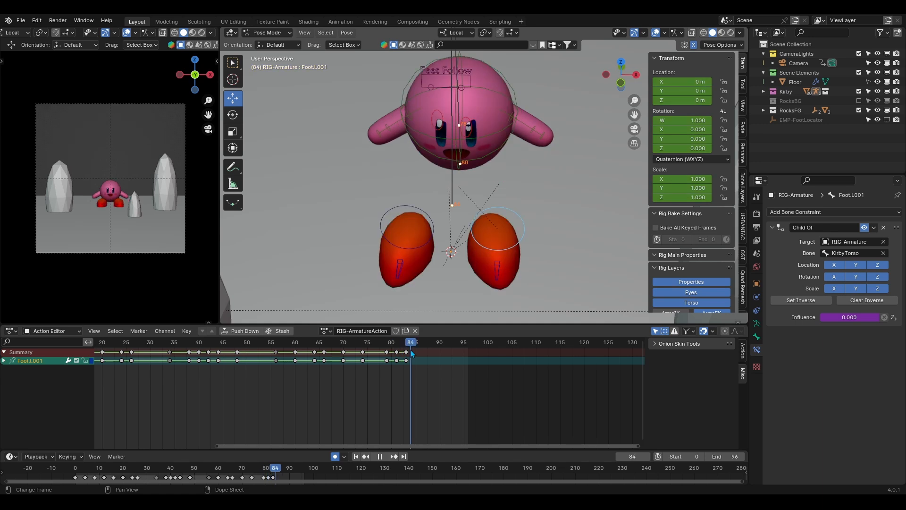
left_click(418, 210, "shift")
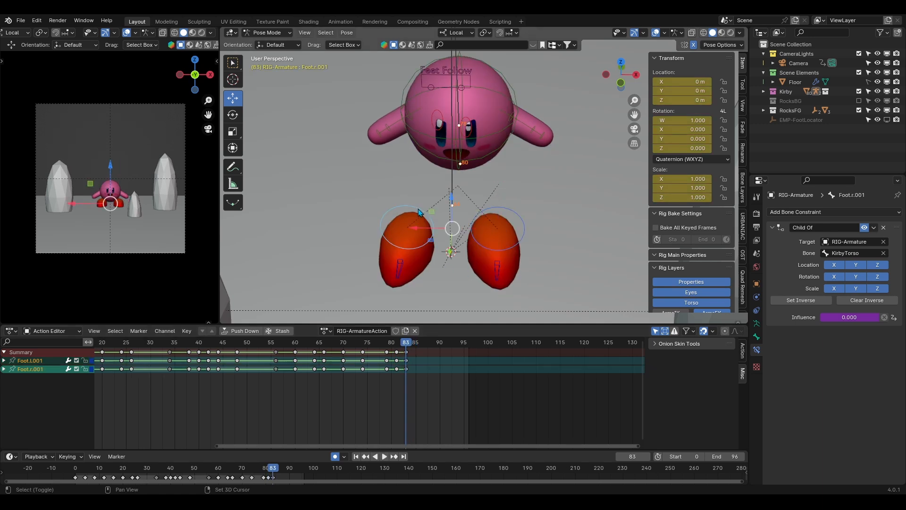
left_click(396, 353)
key("shift+d")
left_click(407, 356)
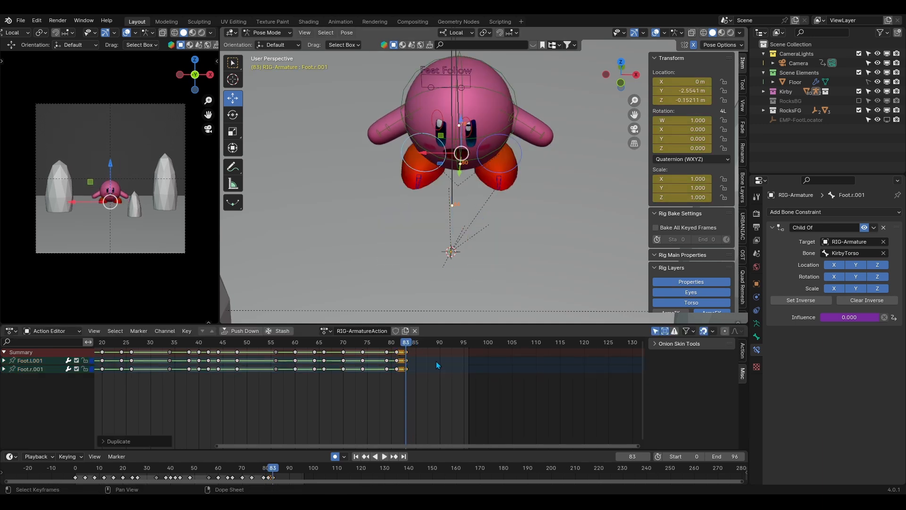
Play back the animation around frame 80 and check Kirby's feet from the front.
key("space")
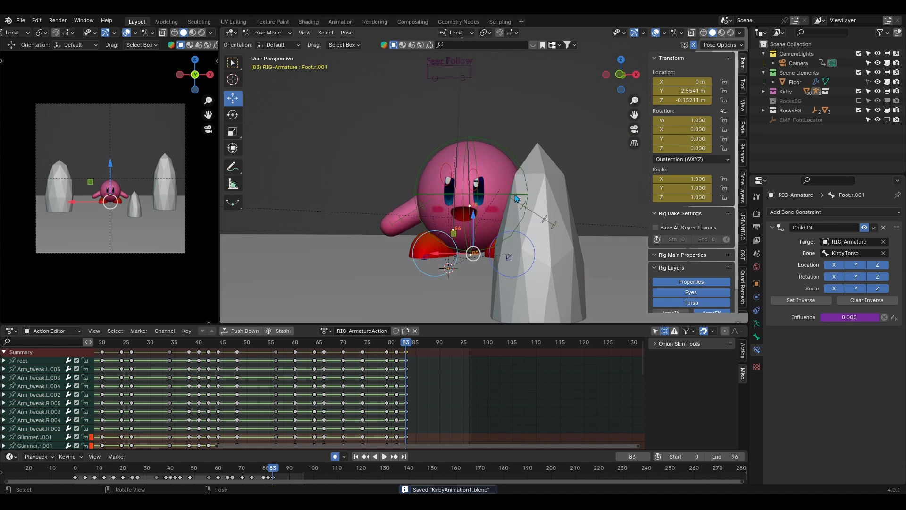
left_click(516, 198)
key("KP_1")
key("KP_Decimal")
left_click_drag(415, 342, 392, 349)
key("space")
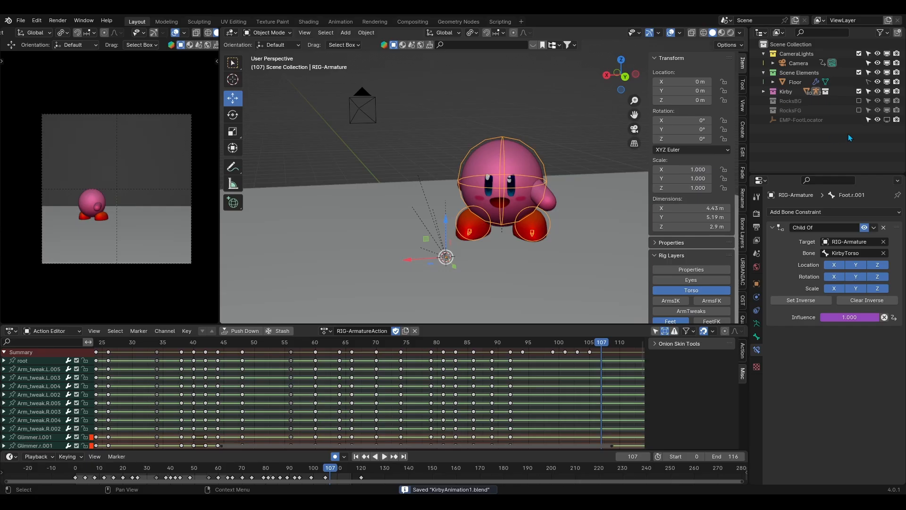
Add a Copy Location constraint to EMP-FootLocator, targeting the Foot.l.001 bone of RIG-Armature.
left_click(485, 267)
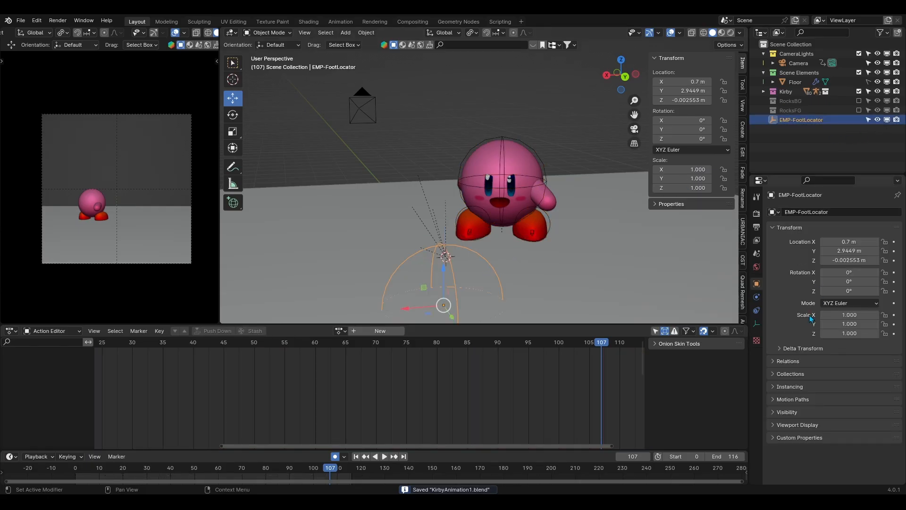
left_click(757, 297)
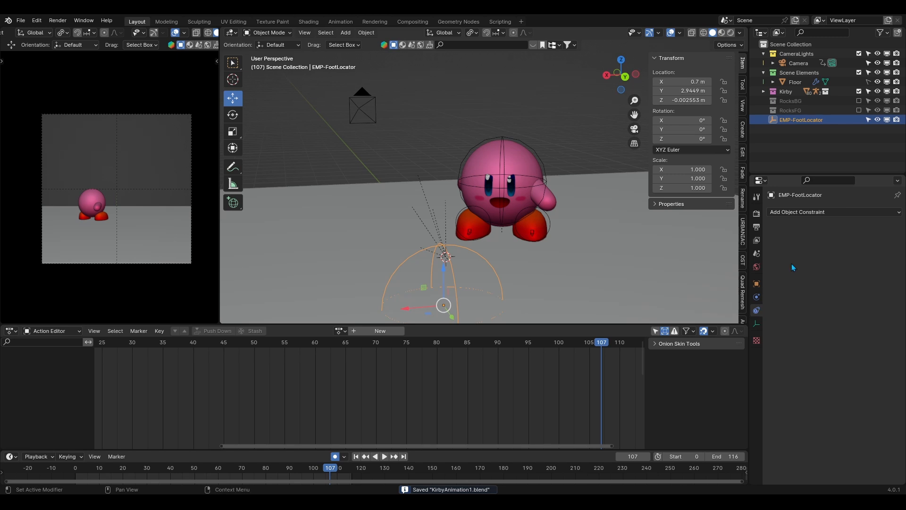
left_click(809, 212)
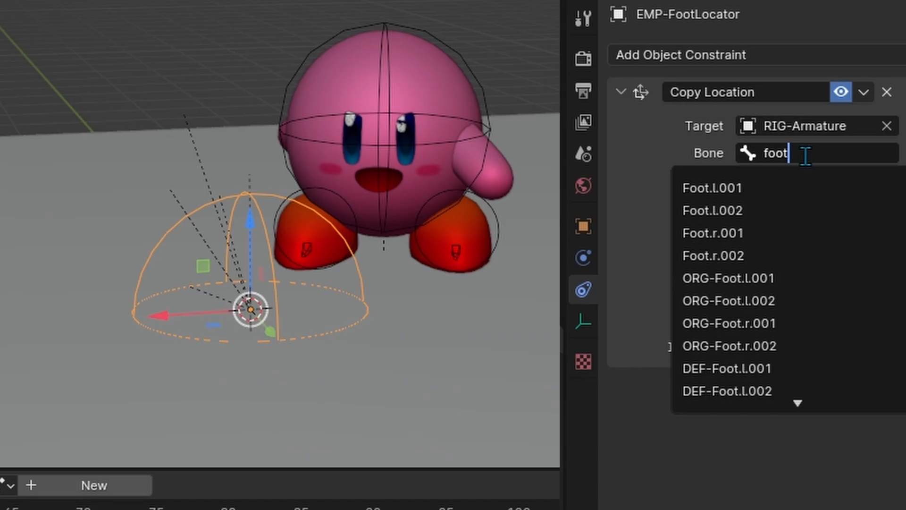
left_click(787, 189)
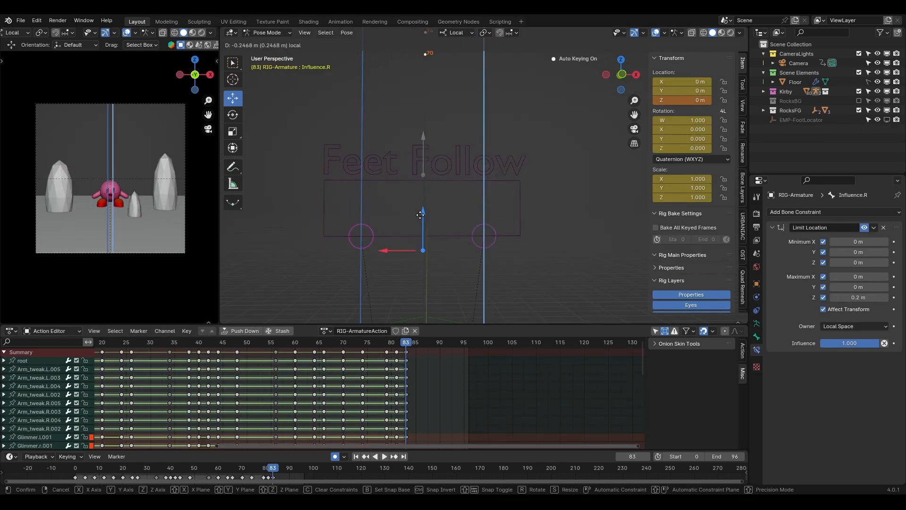
Lower both Feet Follow influence controls to 0 at frame 83.
left_click(419, 227)
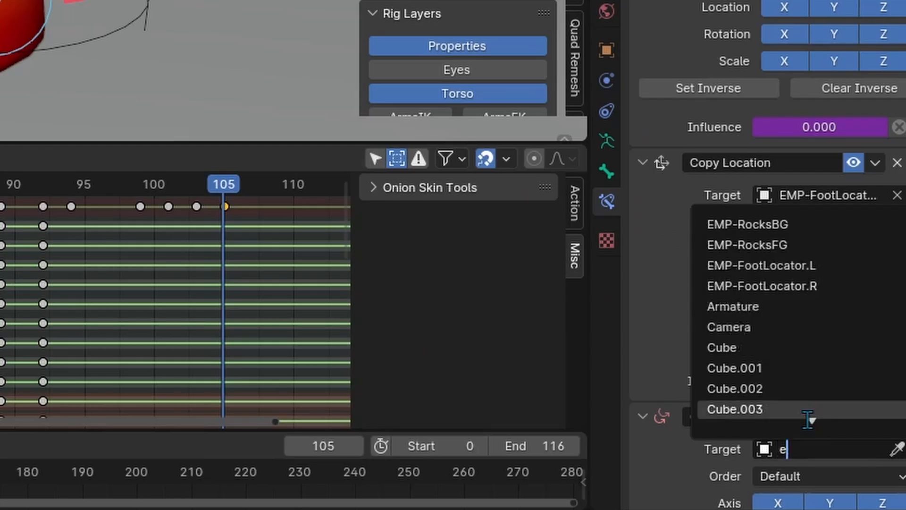
Target Foot.r.001's Copy Rotation constraint to EMP-FootLocator.R and apply its Copy Location and Copy Rotation constraints.
type("mp")
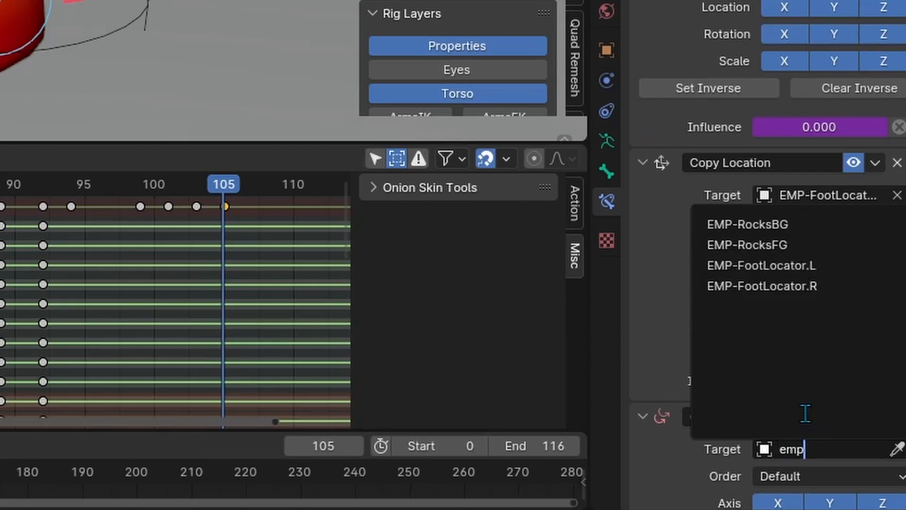
left_click(798, 286)
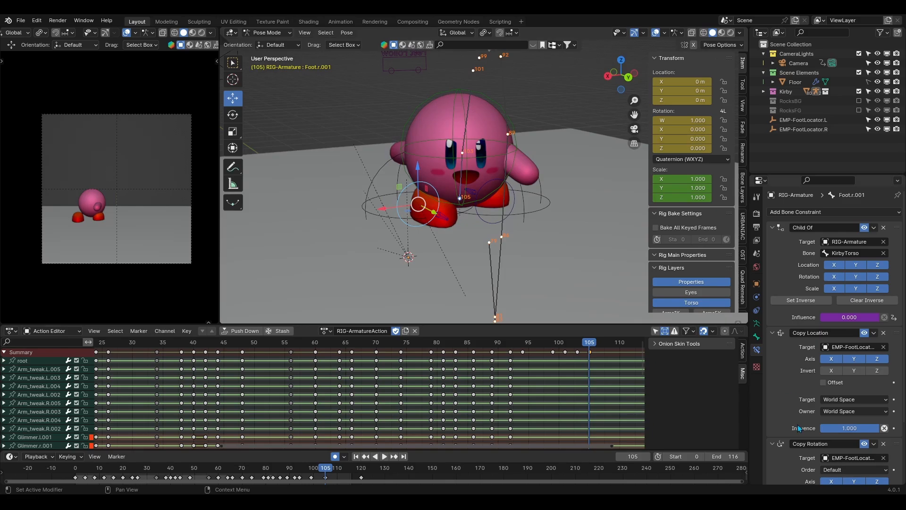
key("ctrl+a")
key("ctrl+a")
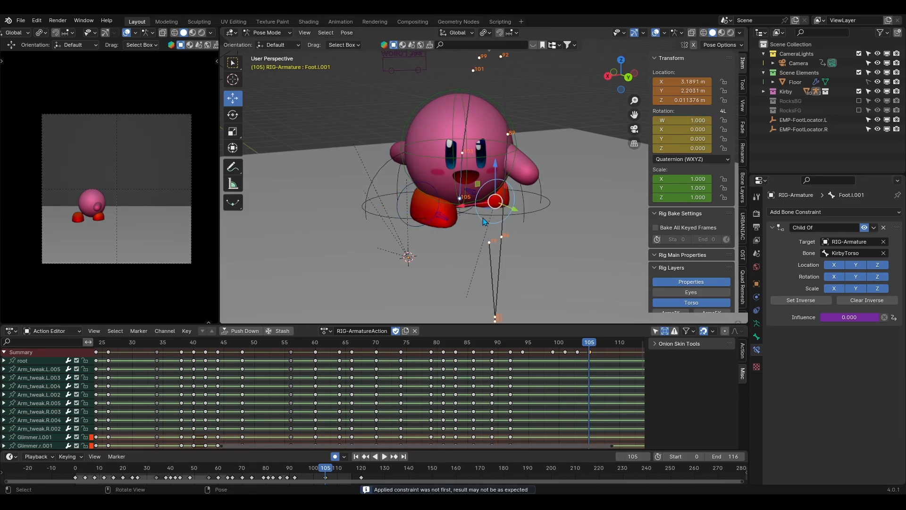
Keyframe the right foot's pose at frame 105 and check its position at frame 106.
middle_click_drag(370, 238, 493, 253)
left_click(448, 266)
key("i")
mouse_move(589, 341)
left_mouse_down()
mouse_move(548, 342)
mouse_move(603, 342)
mouse_move(550, 342)
mouse_move(590, 347)
left_mouse_up()
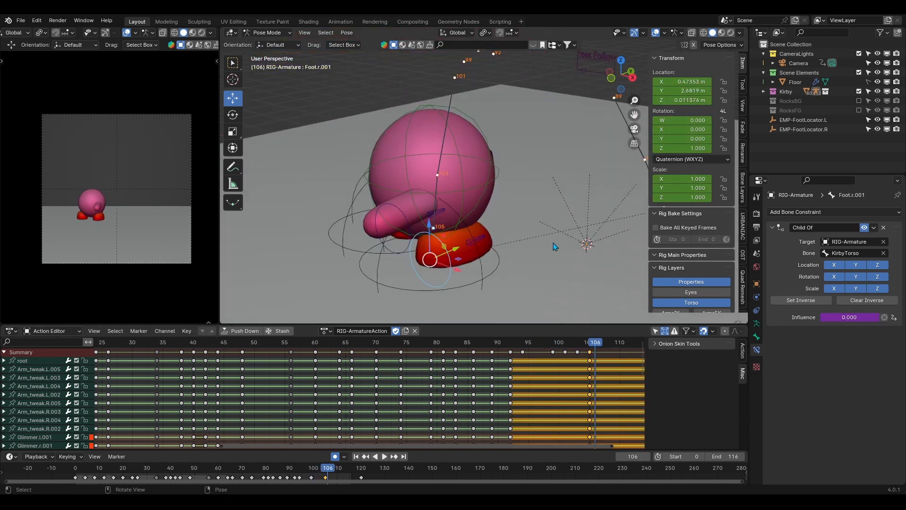
middle_click_drag(553, 243, 476, 243)
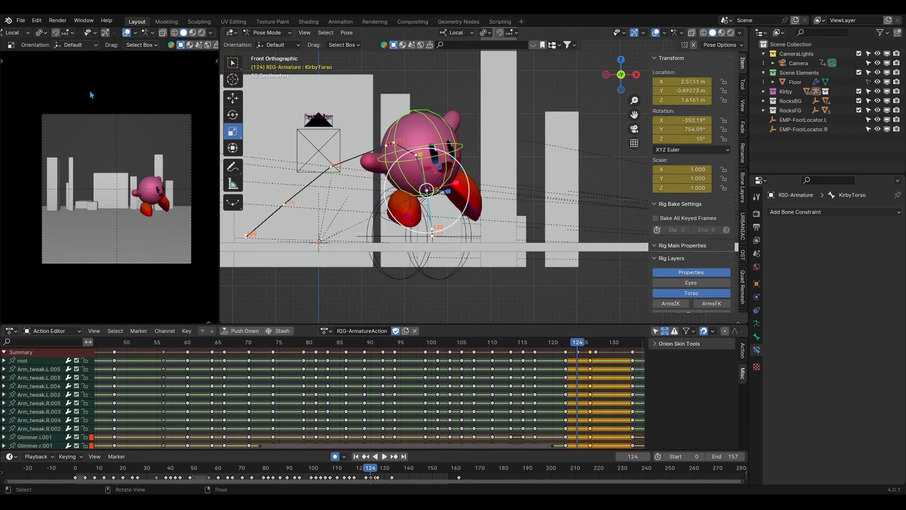
Play back the full animation with the rocks and background to review Kirby's landing.
key("space")
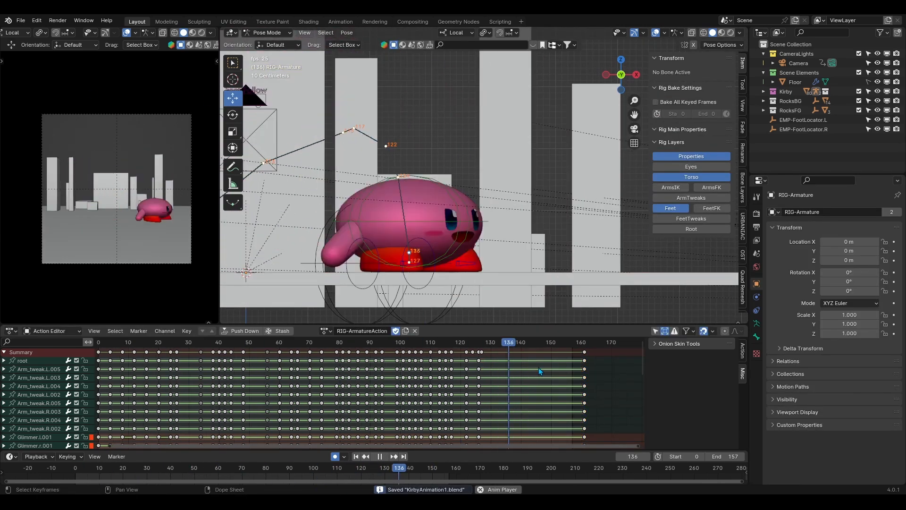
left_click(536, 366)
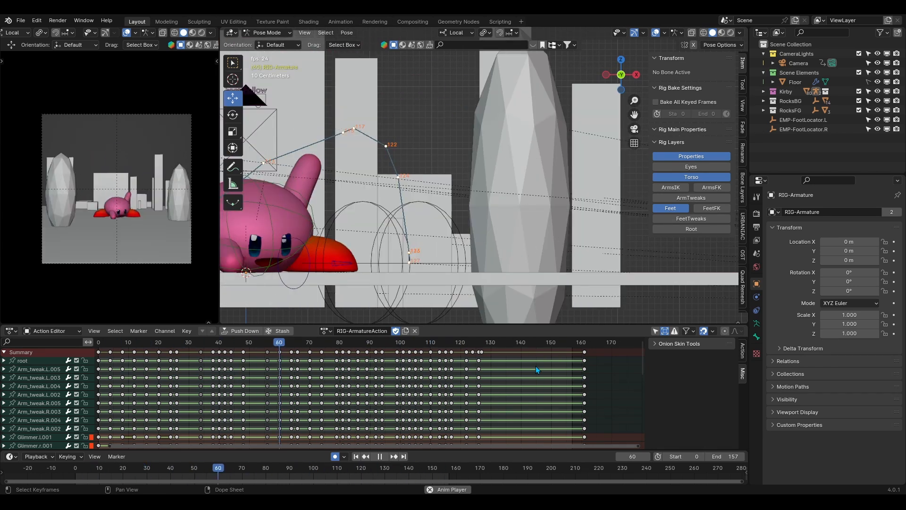
Lower the KirbyTorso bone along local Y to about -0.204 m at frame 129.
scroll(536, 366, "up", 4)
left_click(465, 349)
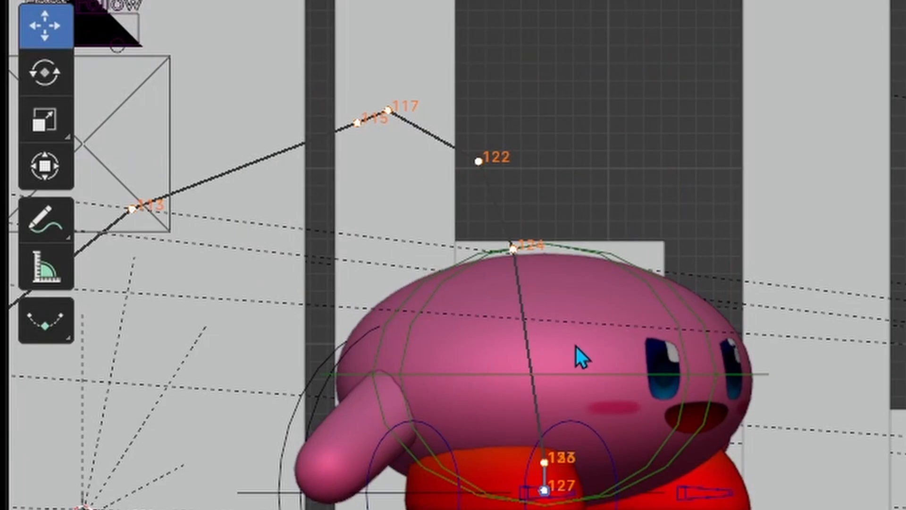
left_click(575, 346)
key("g")
key("y")
left_click(765, 382)
Squash the KirbyTorso bone at frame 129 to scales of about 0.648 on Y and 1.321 on X and Z.
key("shift+space")
key("s")
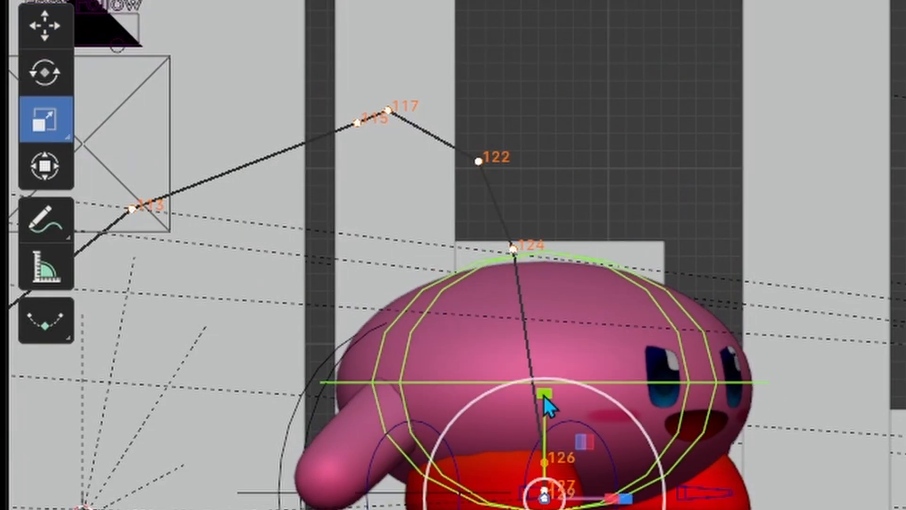
left_click_drag(546, 406, 547, 413)
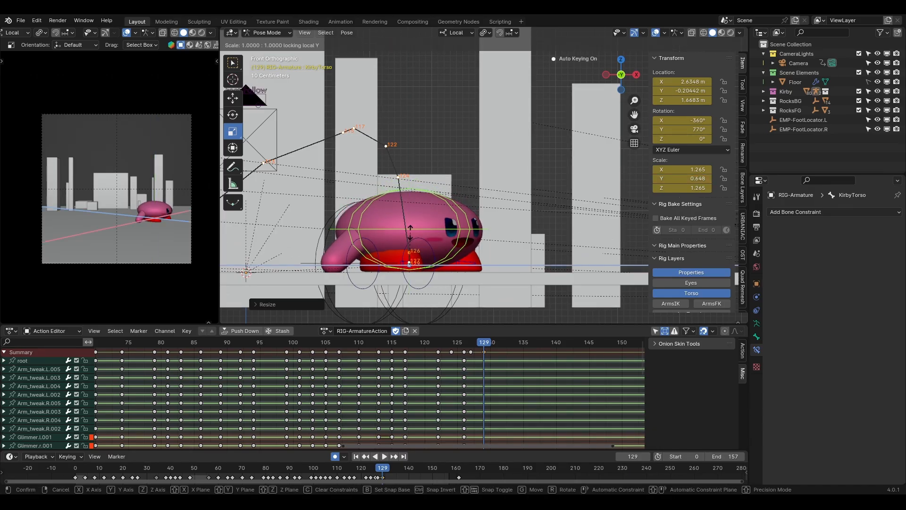
left_click(411, 232)
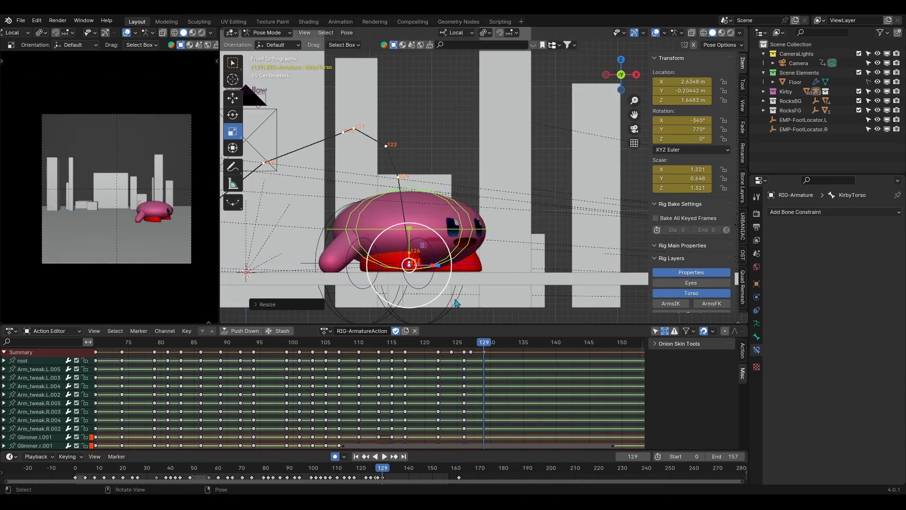
Save the file and clear the KirbyTorso bone's scale at frame 136.
left_click_drag(405, 344, 542, 345)
key("ctrl+s")
middle_click_drag(543, 345, 439, 345)
left_click_drag(379, 344, 425, 345)
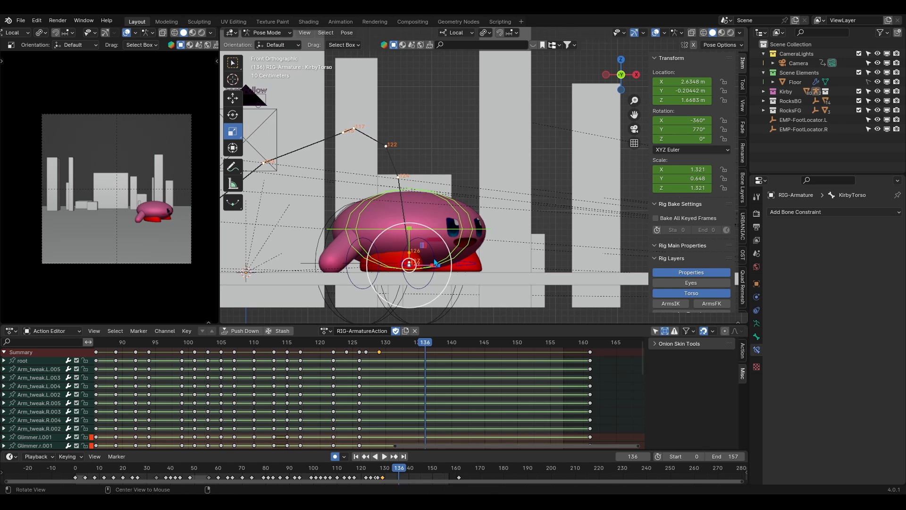
key("alt+s")
Raise the KirbyTorso bone at frame 136 to X 0 m and Y about 4.59 m, with its Y rotation at 720°.
scroll(435, 262, "down", 2)
middle_click_drag(435, 263, 463, 302, "shift")
key("shift+space")
key("g")
left_click_drag(461, 270, 348, 96)
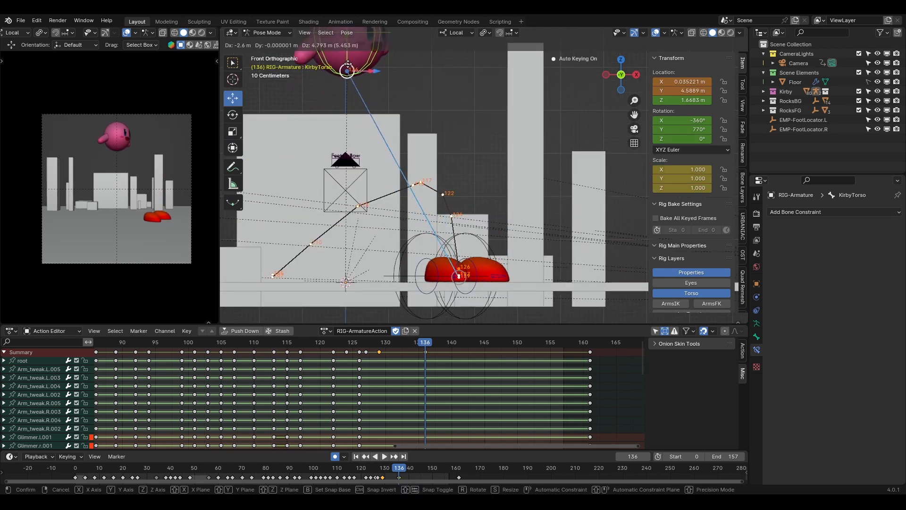
left_click_drag(348, 65, 348, 66)
middle_click_drag(579, 101, 614, 168, "shift")
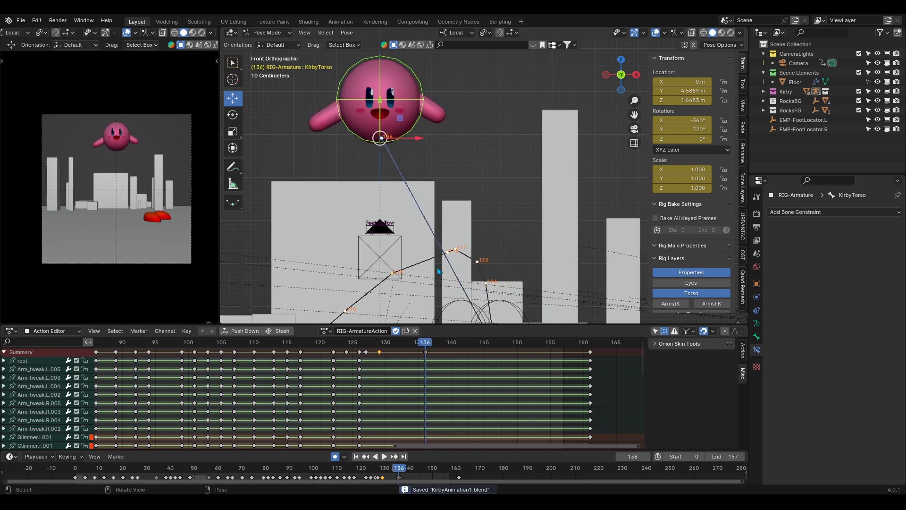
Clear the feet's location and rotation at frame 136 and save the file.
middle_click_drag(438, 272, 431, 214, "shift")
left_click(500, 274)
key("alt+r")
key("ctrl+s")
Raise both Feet Follow influence controls to full influence at frame 136.
scroll(378, 174, "up", 9)
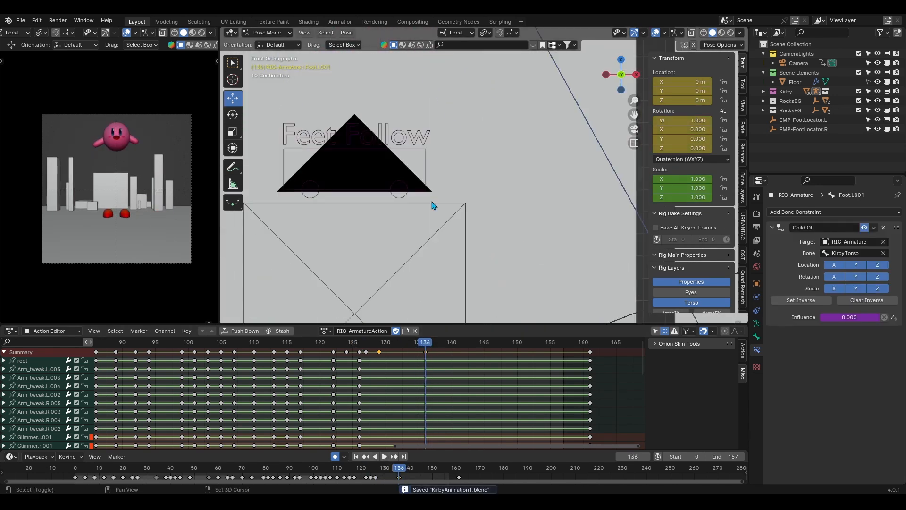
left_click(445, 180)
left_click(387, 180, "shift")
left_click_drag(417, 163, 418, 118)
Play back the animation up to the frame 136 jump to review it, deselect the bones and save the file.
scroll(484, 170, "down", 9)
left_click(372, 345)
key("space")
left_click_drag(373, 345, 220, 345)
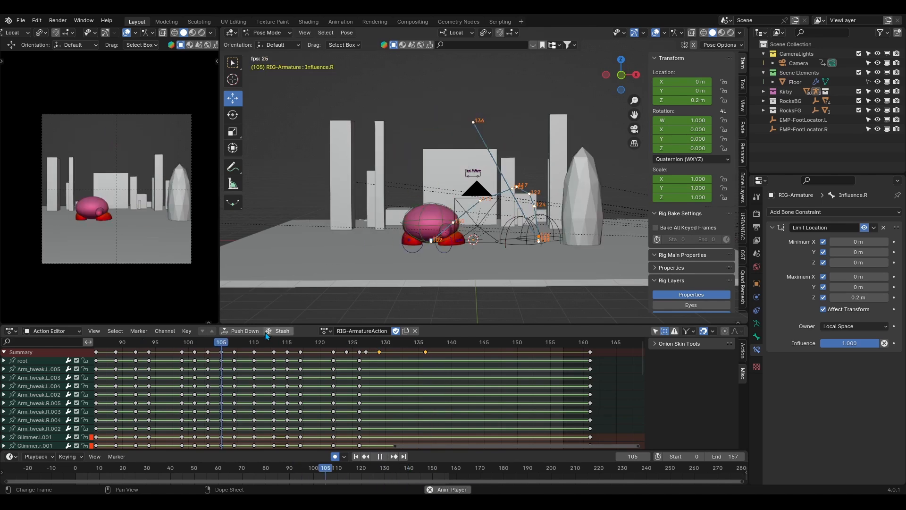
key("space")
scroll(435, 372, "down", 15)
key("ctrl+s")
key("space")
left_click(153, 345)
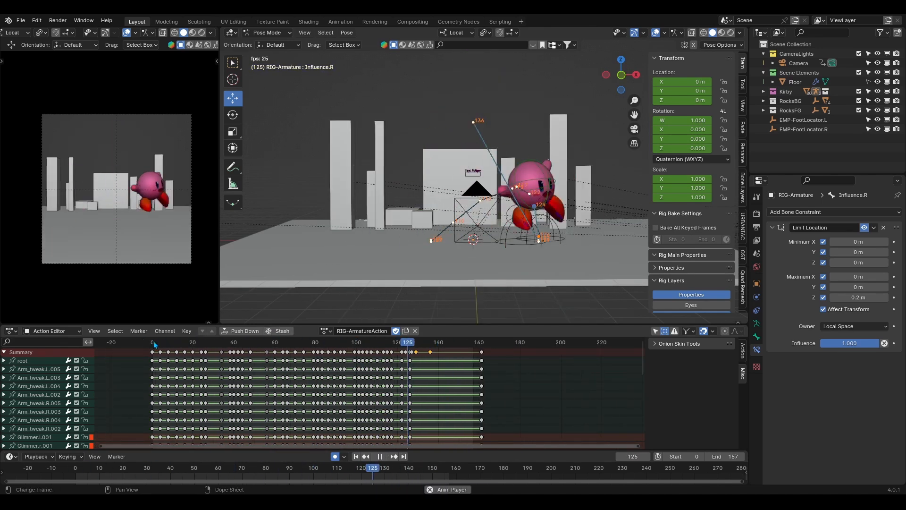
key("space")
scroll(458, 213, "up", 3)
middle_click_drag(457, 213, 414, 217, "shift")
key("alt+a")
key("ctrl+s")
Try to rotate the Foot.l.001 bone at frame 136.
left_click_drag(471, 344, 430, 343)
left_click(448, 220)
middle_click_drag(457, 99, 361, 221, "shift")
key("r")
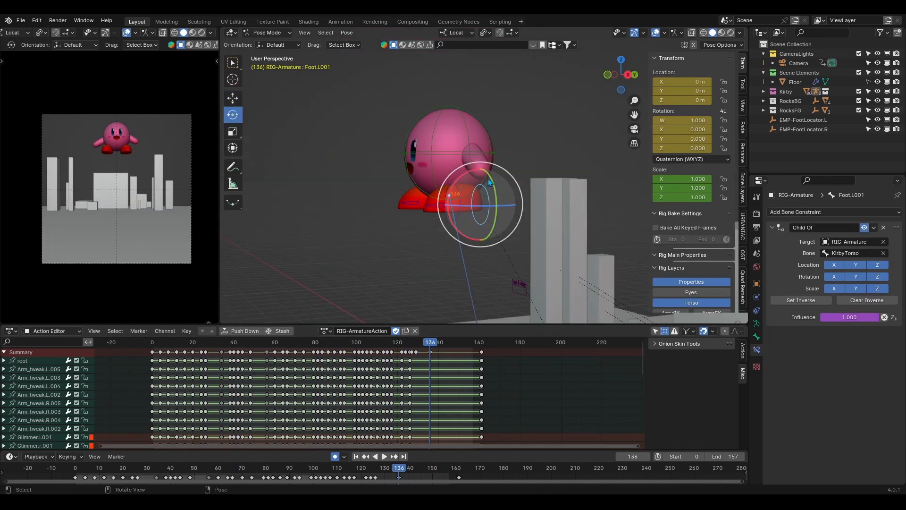
mouse_move(469, 172)
left_mouse_down()
mouse_move(484, 167)
mouse_move(474, 165)
left_mouse_up()
right_click(484, 167)
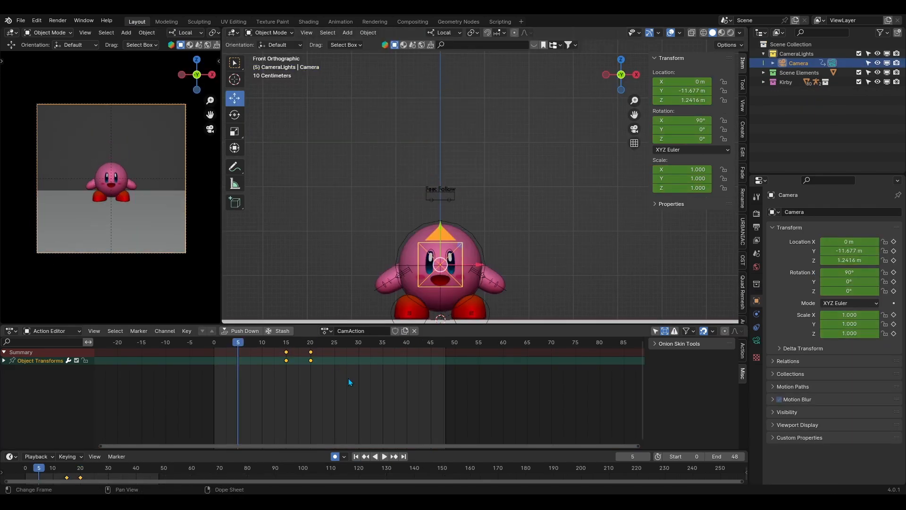
Play back the CamAction camera animation from frame 5 to check its timing.
right_click(347, 376)
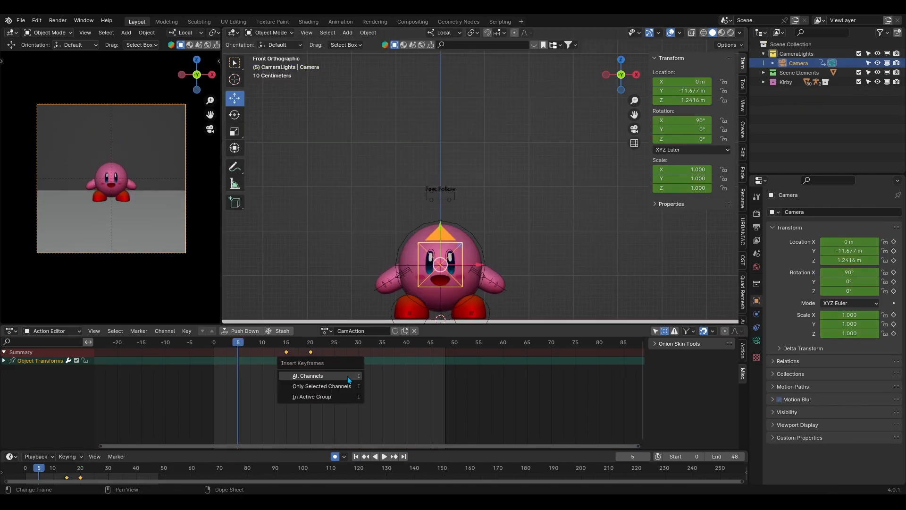
key("space")
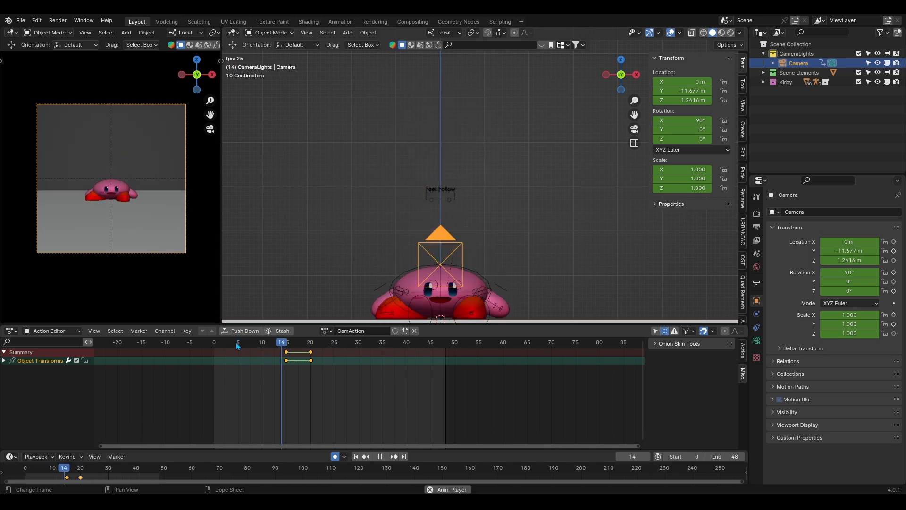
left_click(346, 368)
key("space")
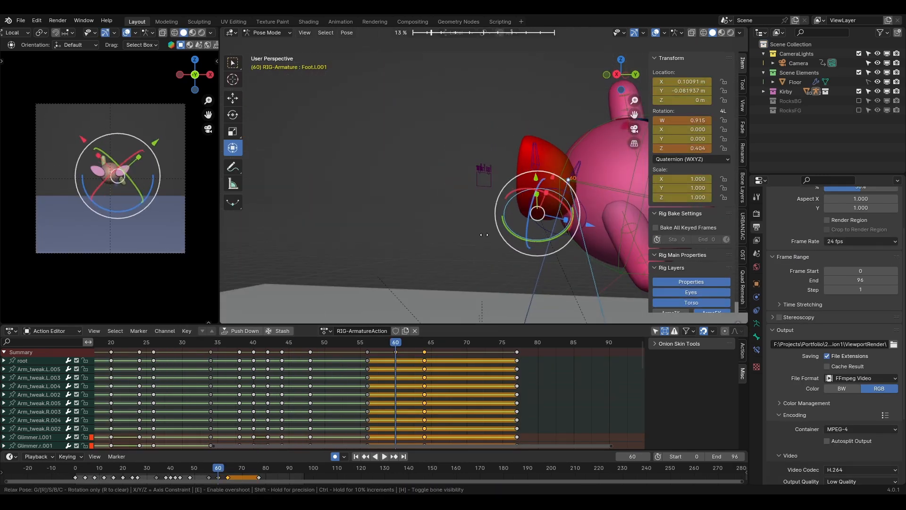
Clear the left foot's rotation and the other foot's location and rotation at frame 60, then save the file.
left_click(482, 239)
key("alt+r")
key("KP_1")
left_click(437, 212)
key("alt+g")
key("alt+r")
left_click(543, 283)
key("ctrl+s")
Clear the rotations of the right and left FK arm bones at frame 60.
middle_click_drag(542, 283, 618, 281)
left_click(334, 162)
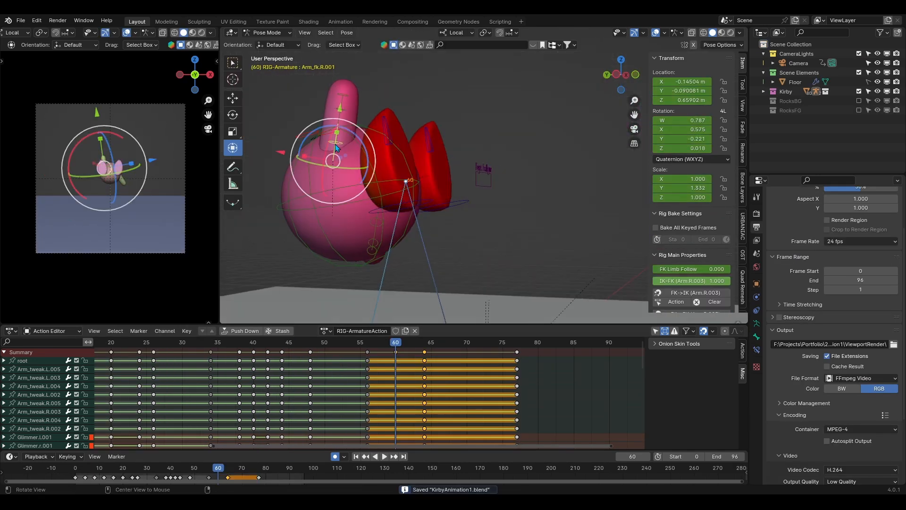
key("alt+r")
middle_click_drag(463, 208, 358, 215)
left_click(593, 218)
key("alt+r")
Scrub back to check the jump from the side, then keyframe the raised pose at frame 60 and deselect all bones.
left_click_drag(395, 343, 371, 347)
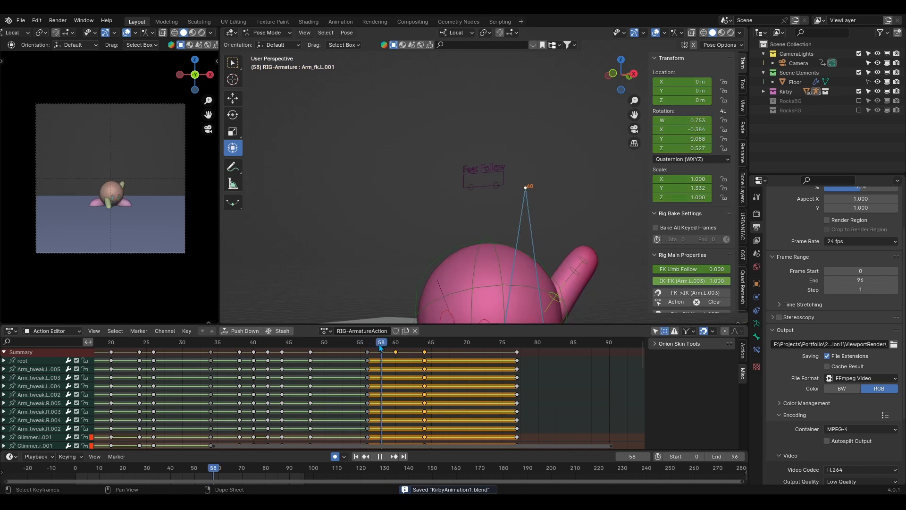
key("KP_3")
left_click(395, 345)
left_click(544, 161)
key("i")
key("alt+a")
Rotate Kirby's raised FK arm bone at frame 58.
left_click(380, 345)
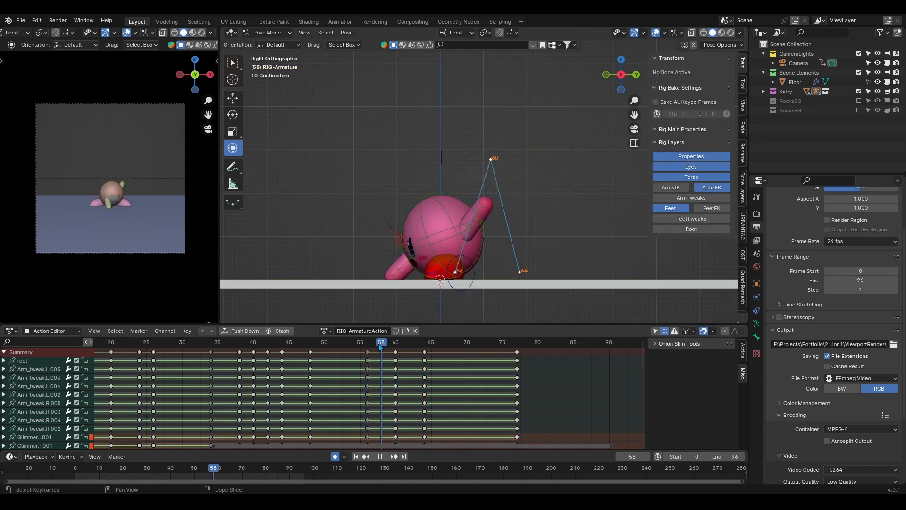
left_click(472, 230)
key("r")
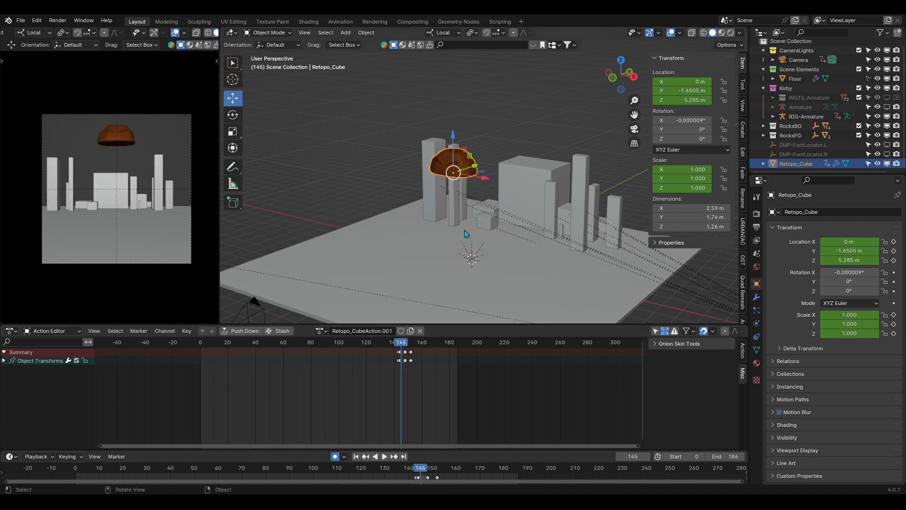
Play back the RIG-ArmatureAction animation to review its timing.
scroll(615, 373, "up", 8)
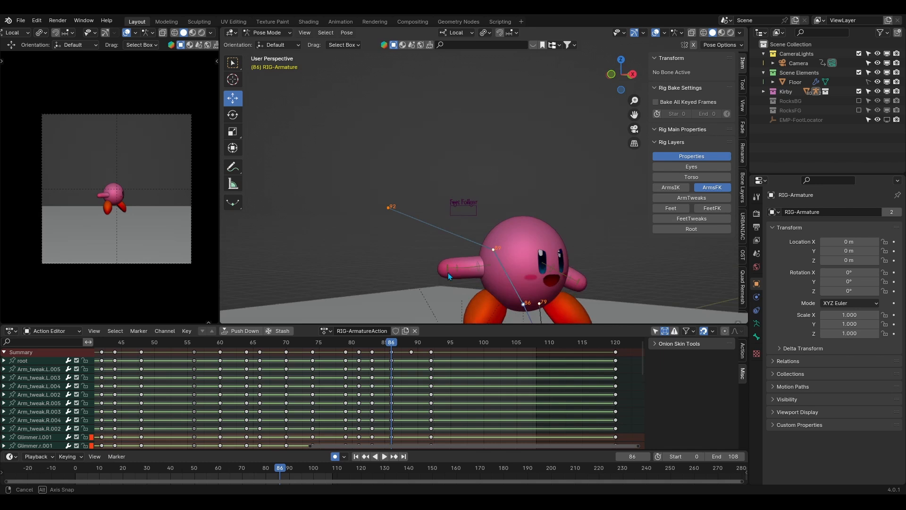
key("space")
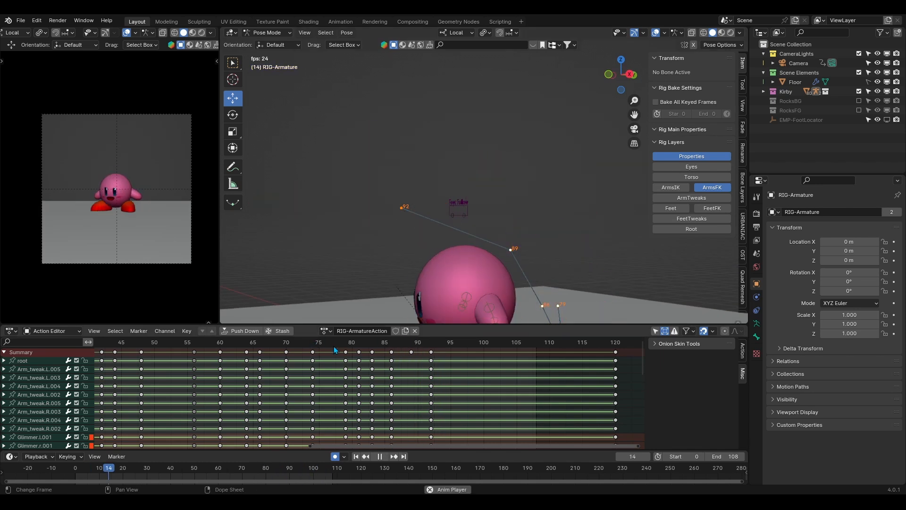
key("Escape")
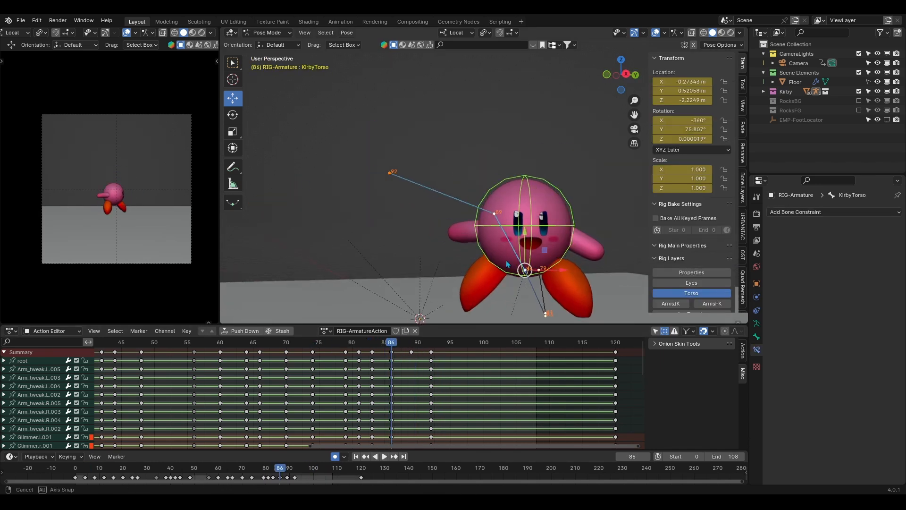
Activate the Rotate tool for the KirbyTorso bone at frame 86 and set the transform orientation to Gimbal.
key("r")
mouse_move(549, 295)
left_mouse_down()
mouse_move(550, 278)
mouse_move(547, 286)
mouse_move(538, 280)
mouse_move(546, 285)
left_mouse_up()
key("Up")
key("Down")
key("comma")
left_click(526, 179)
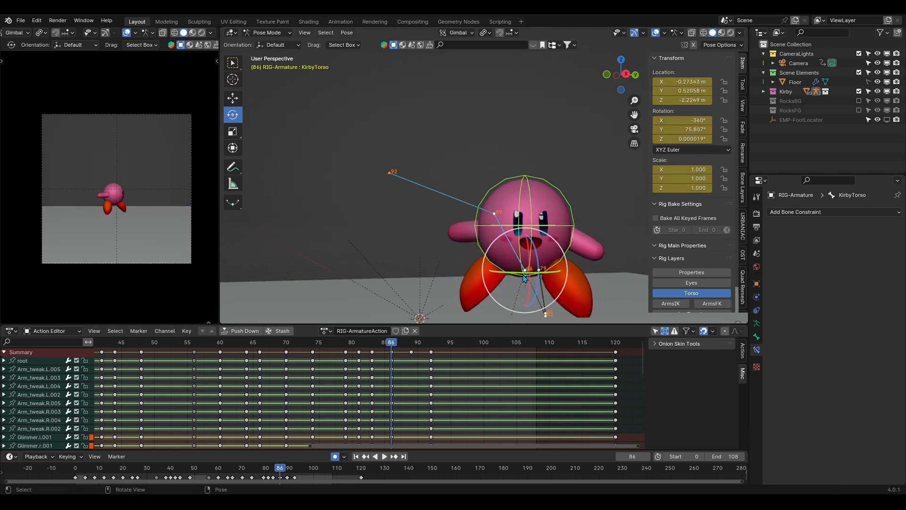